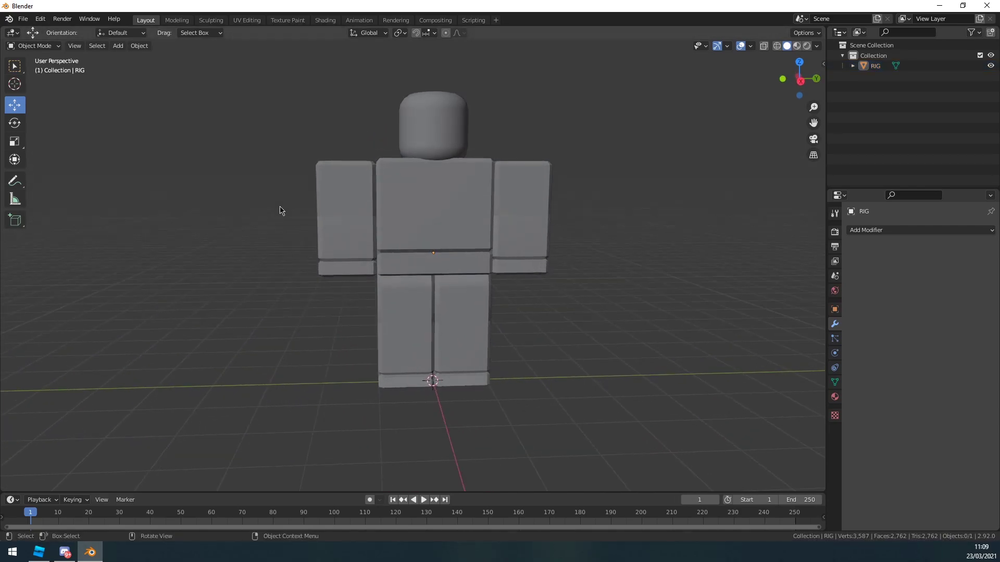
Examine the blocky character rig's torso, arms and legs from several angles.
middle_click_drag(279, 199, 269, 214, "shift")
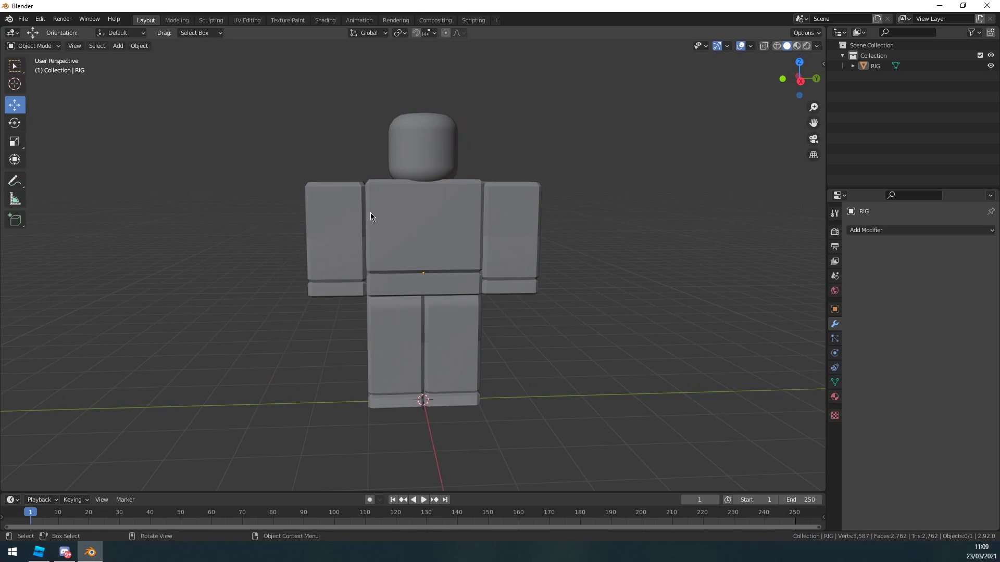
scroll(476, 204, "up", 6)
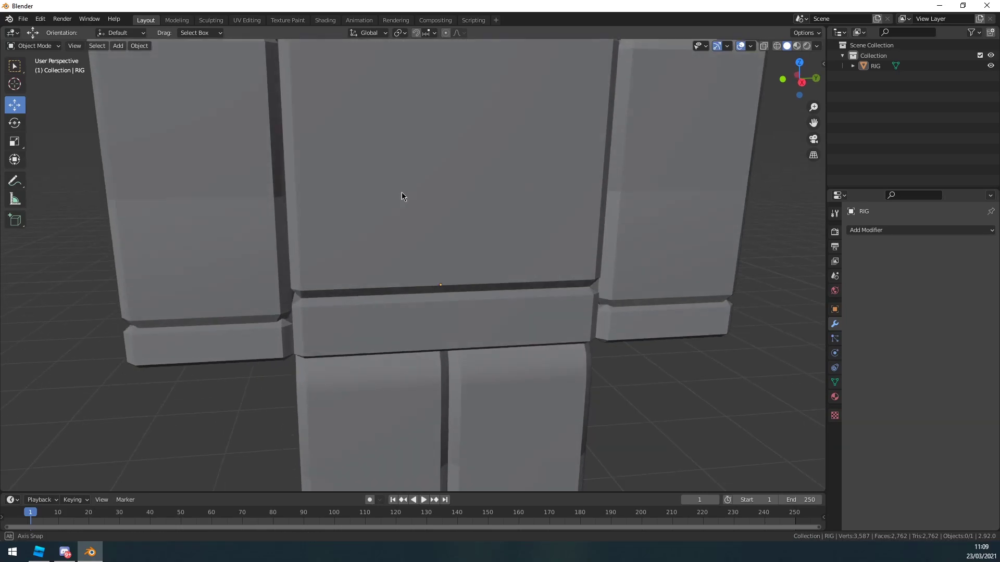
middle_click_drag(402, 192, 555, 242)
left_click(377, 175)
middle_click_drag(377, 179, 406, 211)
scroll(522, 161, "down", 4)
middle_click_drag(522, 161, 293, 153)
left_click(219, 188)
mouse_move(219, 188)
middle_mouse_down()
mouse_move(243, 180)
mouse_move(234, 188)
middle_mouse_up()
scroll(197, 174, "down", 2)
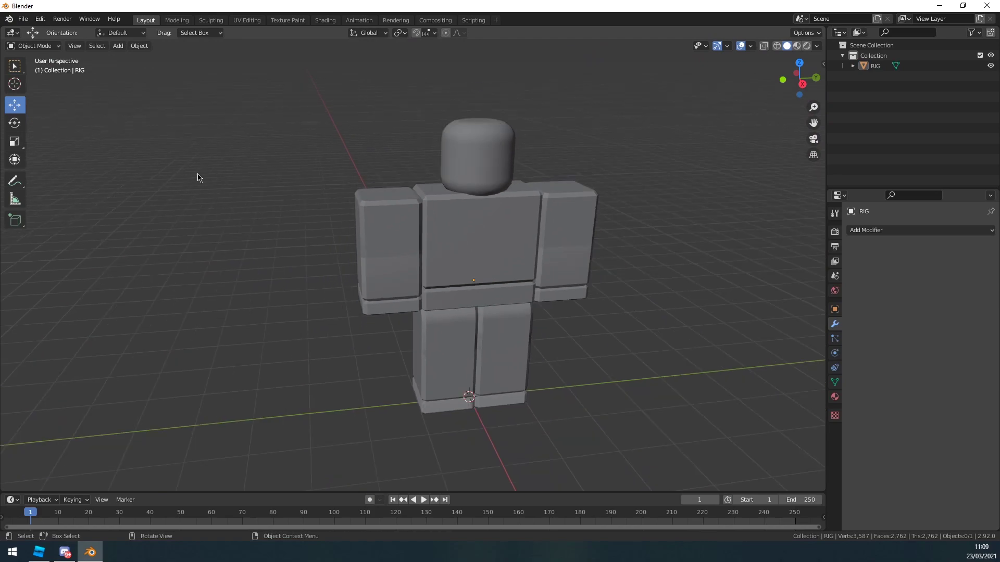
Add a cube mesh and raise it from the rig's feet to cover the torso.
left_click(119, 48)
mouse_move(142, 62)
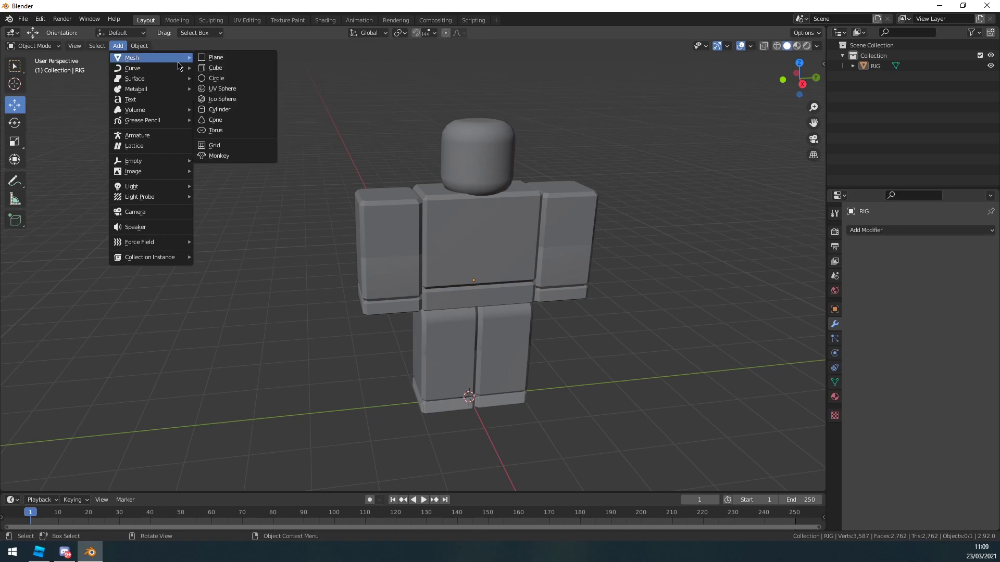
left_click(213, 68)
left_click(799, 77)
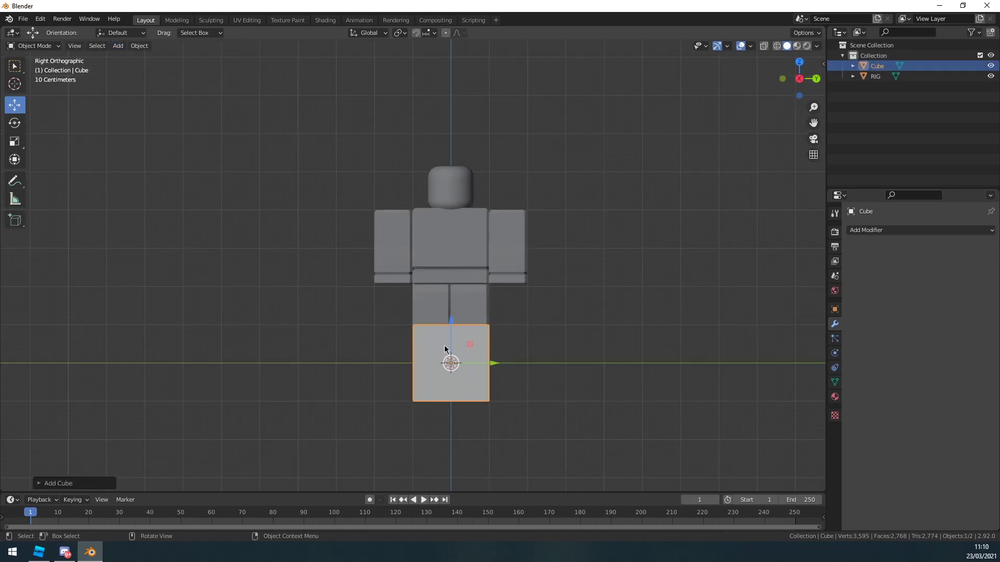
key("g")
left_click(464, 218)
scroll(524, 235, "up", 3)
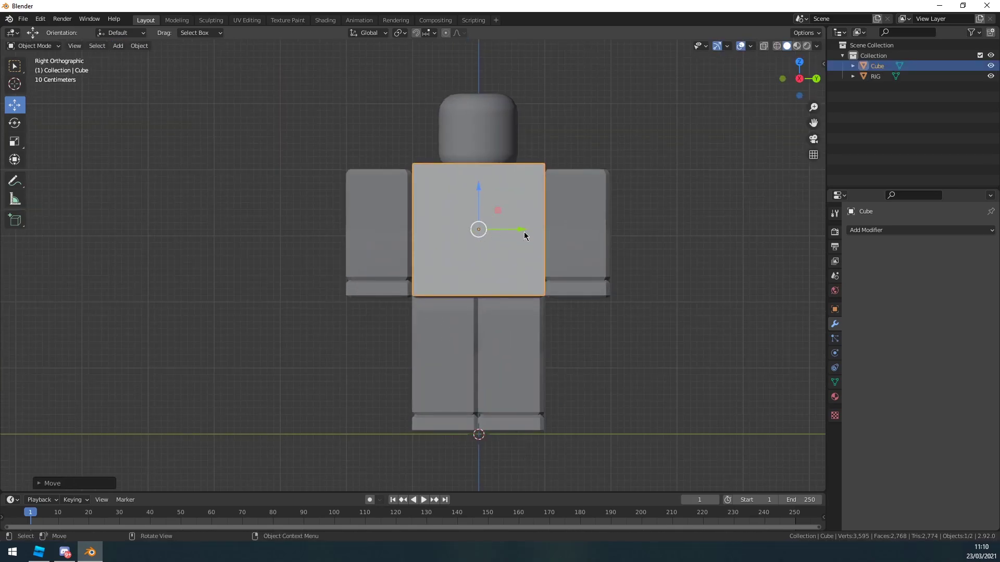
Move the cube along the Y axis so it covers the rig's arm on the negative Y side.
left_click_drag(519, 230, 445, 229)
middle_click_drag(336, 117, 366, 141)
scroll(569, 177, "down", 3)
middle_click_drag(506, 161, 490, 166)
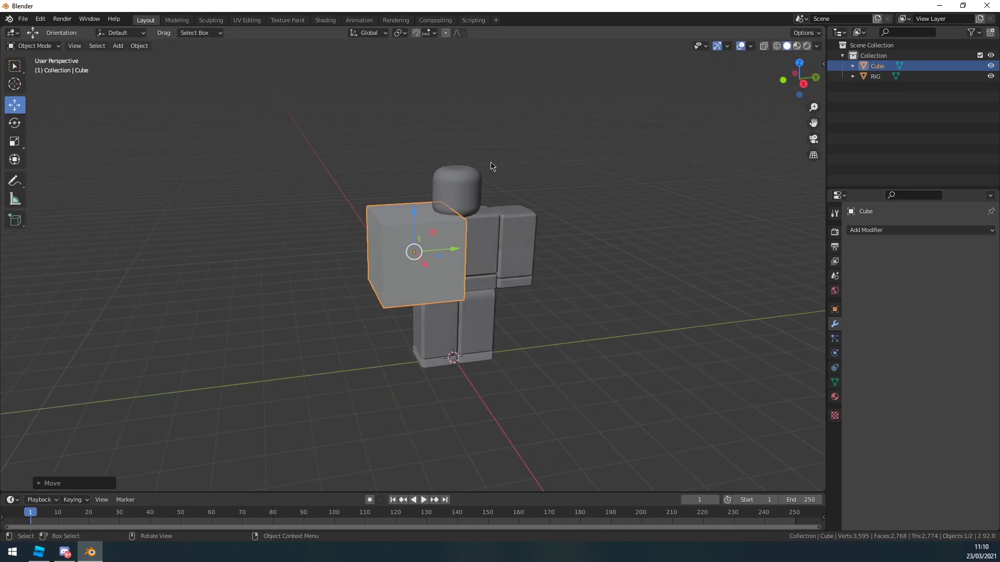
left_click(803, 84)
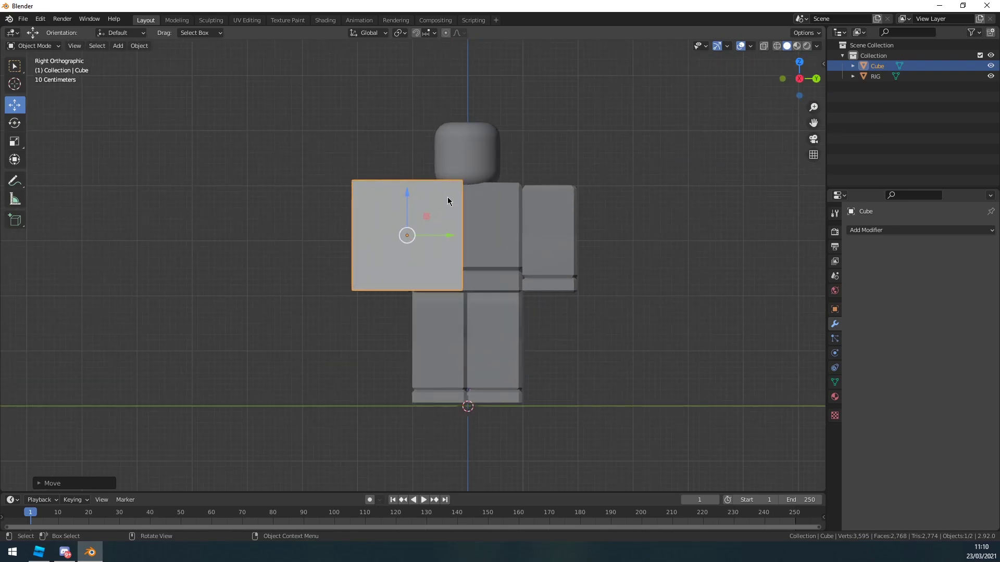
In a wireframe top view, move the cube's positive X side vertices inward toward the arm.
middle_click_drag(448, 197, 727, 170)
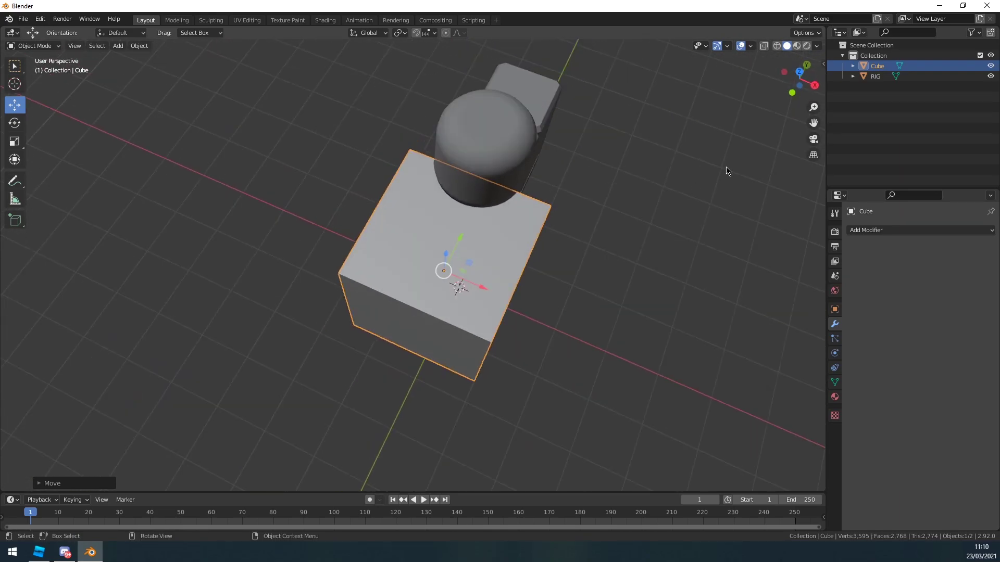
left_click(799, 71)
middle_click_drag(531, 243, 495, 225, "shift")
key("Tab")
key("z")
left_click(343, 231)
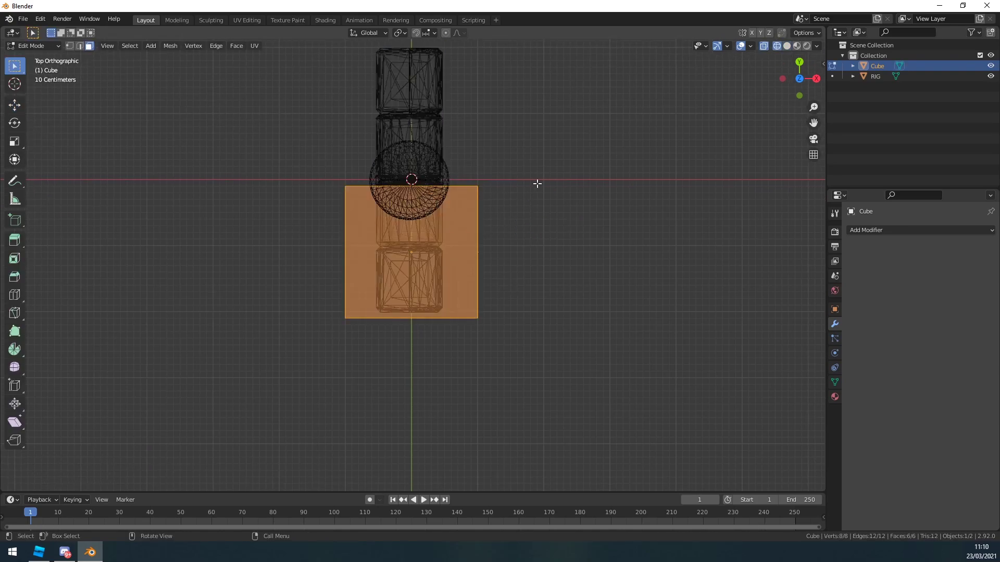
left_click(70, 45)
left_click_drag(554, 143, 449, 347)
scroll(465, 286, "up", 2)
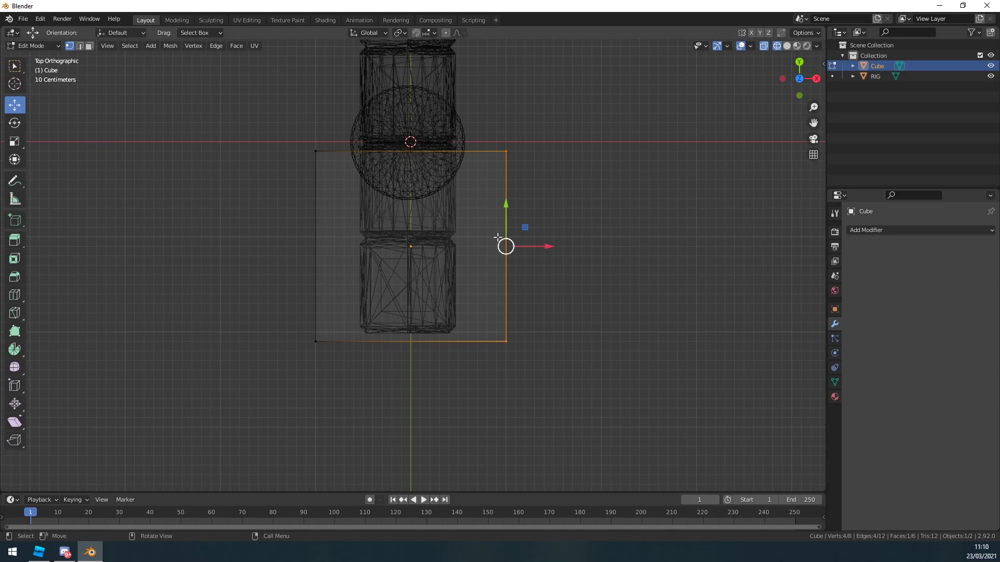
scroll(510, 240, "up", 3)
left_click_drag(576, 245, 513, 232)
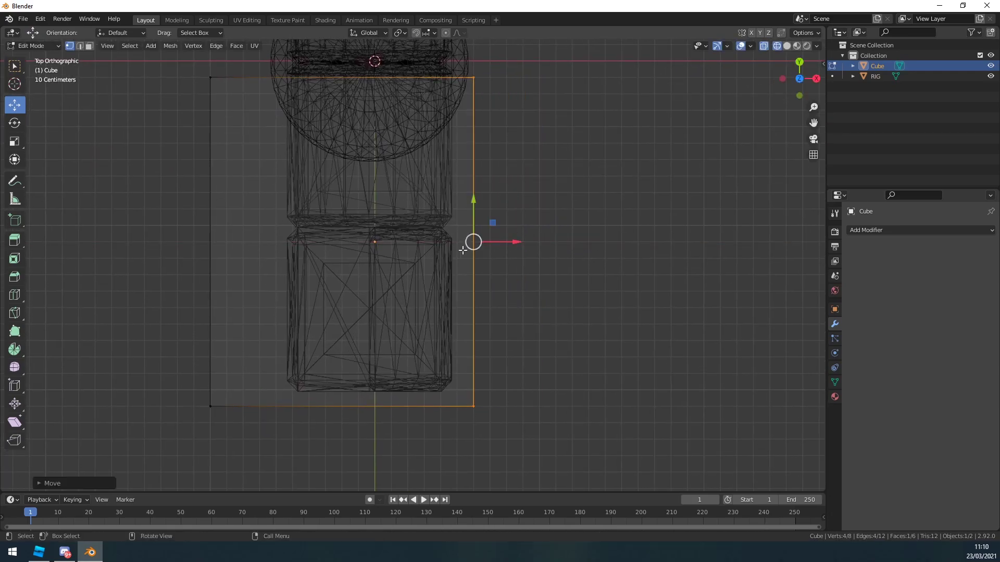
Move the cube's torso-side vertices back to the arm's inner edge and its negative X side inward by about 0.4 m.
left_click_drag(500, 106, 182, 70)
left_click_drag(341, 51, 345, 183)
left_click_drag(256, 176, 138, 465)
left_click_drag(250, 305, 321, 305)
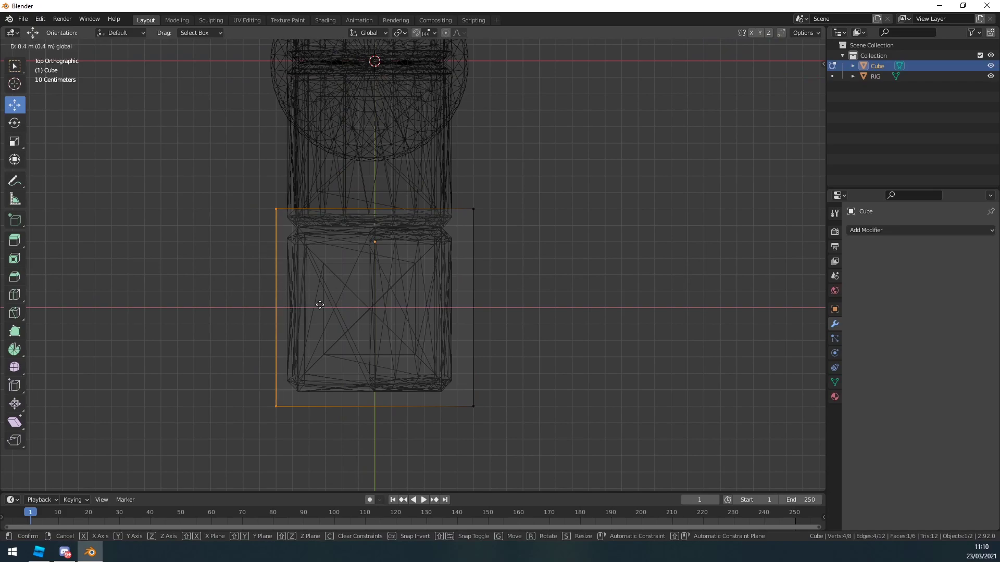
key("Tab")
middle_click_drag(384, 302, 475, 220)
scroll(474, 220, "down", 3)
key("shift+z")
middle_click_drag(611, 211, 383, 181)
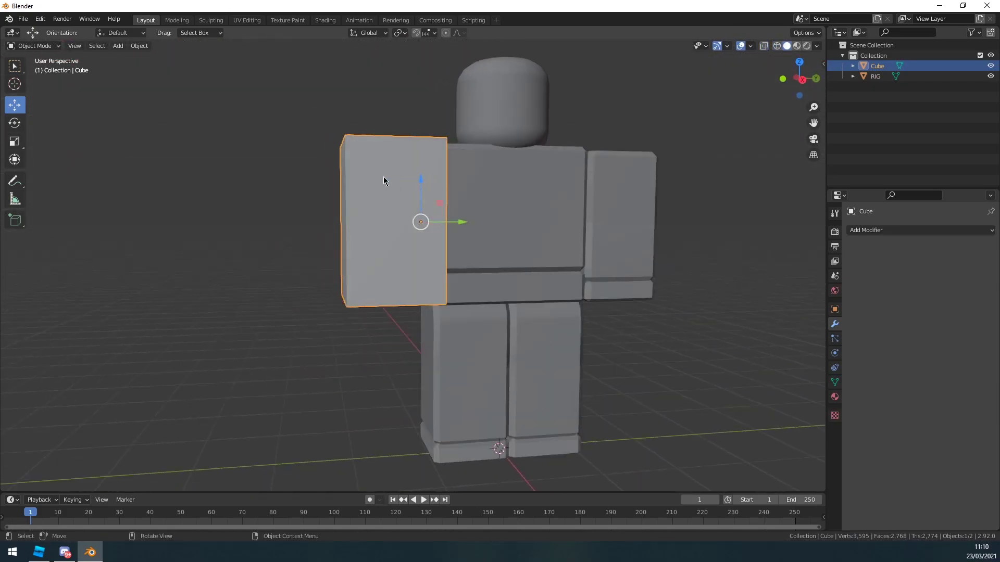
Set the resized cube's origin to its geometry.
left_click(139, 46)
mouse_move(190, 70)
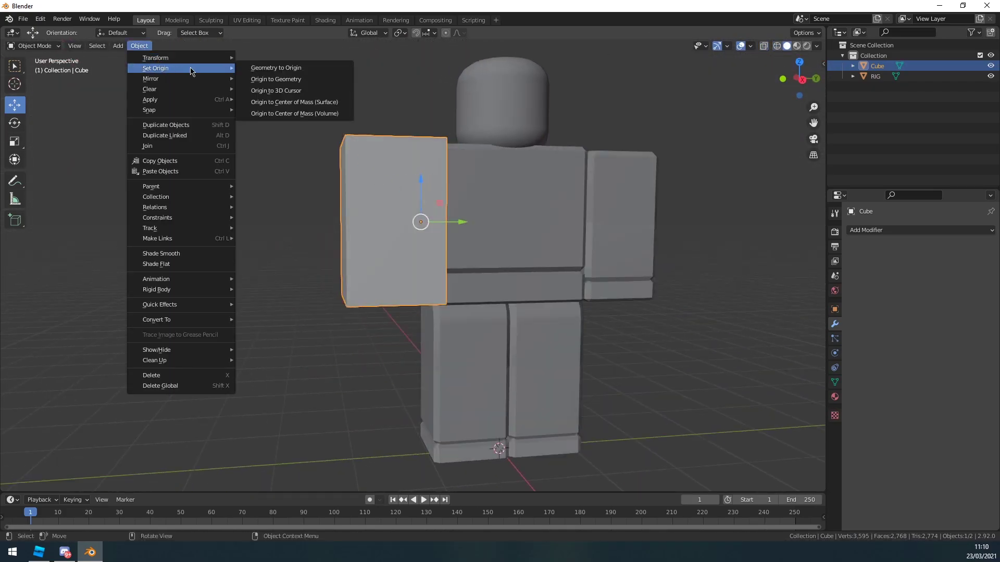
left_click(270, 83)
Bevel all edges of the arm block by about 0.08 m with one segment.
scroll(398, 179, "up", 3)
key("Tab")
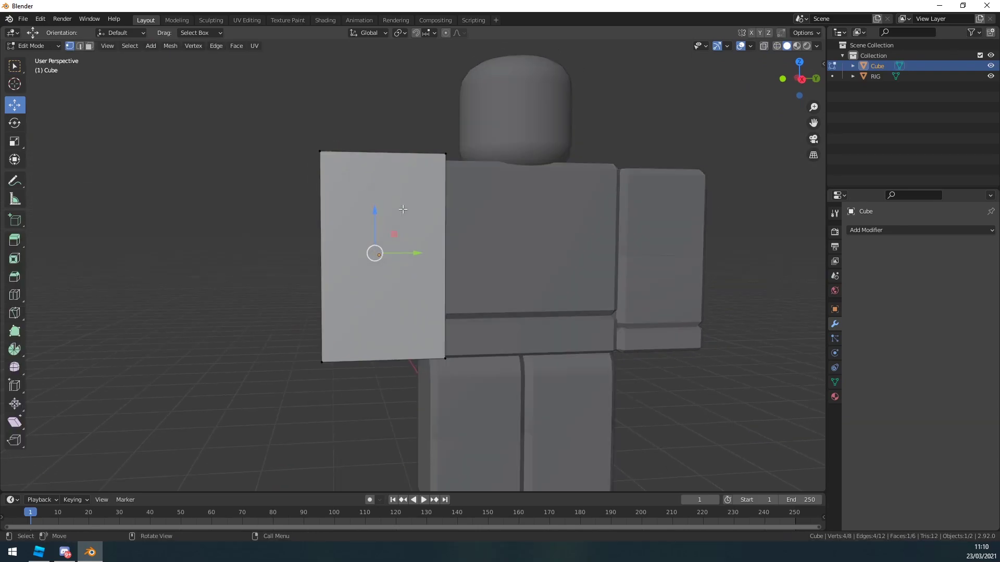
mouse_move(402, 188)
middle_mouse_down()
mouse_move(411, 201)
mouse_move(404, 188)
middle_mouse_up()
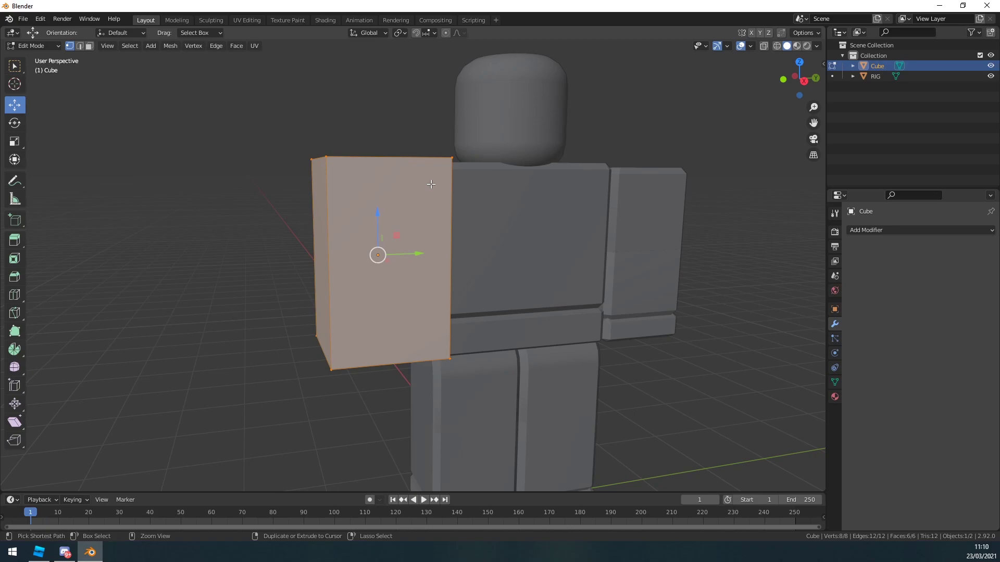
key("ctrl+b")
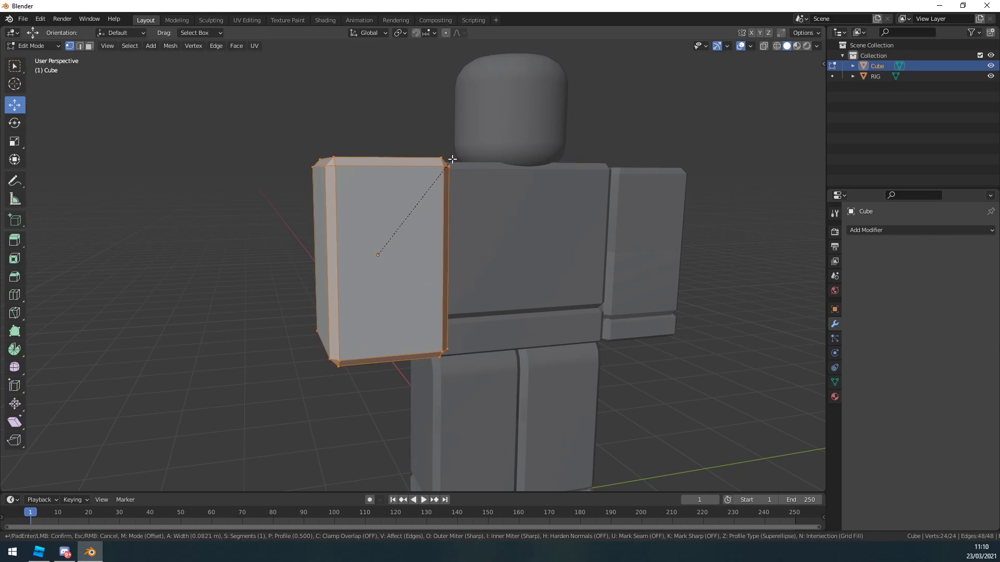
left_click(452, 159)
key("Tab")
Show the beveled arm block in a wireframe top view.
middle_click_drag(458, 176, 533, 239)
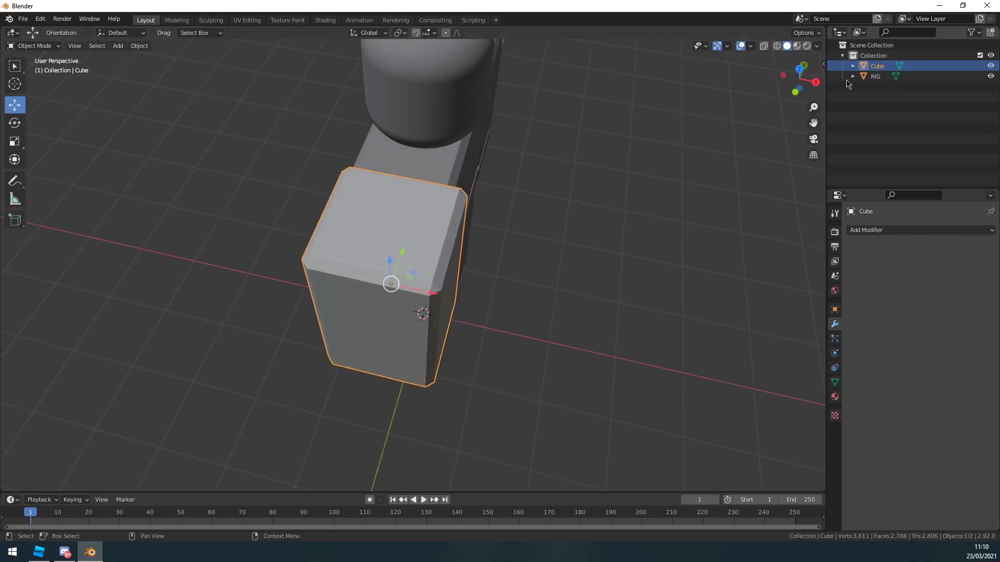
left_click(800, 70)
key("z")
left_click(368, 252)
scroll(533, 298, "up", 3)
middle_click_drag(551, 298, 577, 265, "shift")
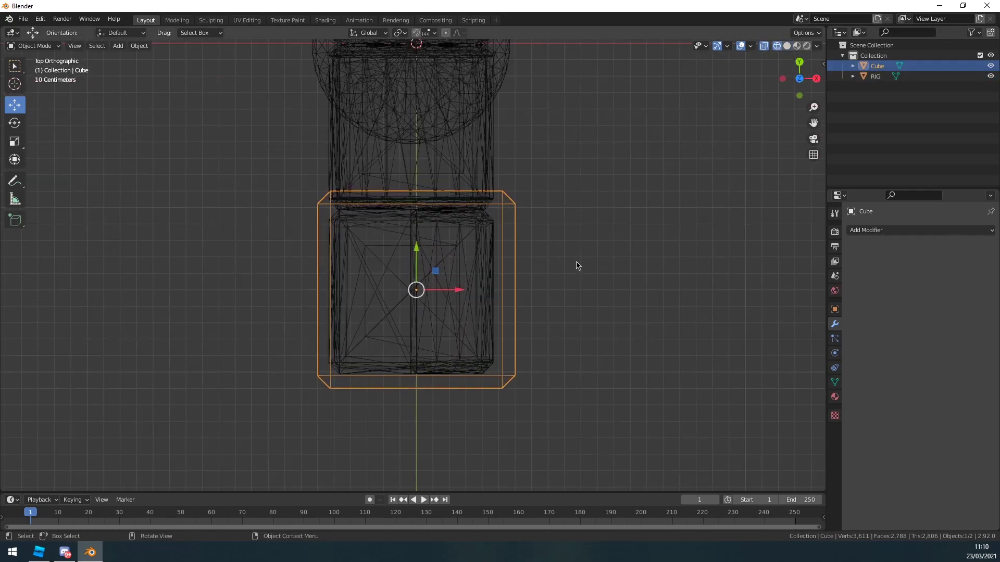
key("s")
key("shift+z")
key("Escape")
Scale the arm block down in X and Y only, keeping its height, so it fits more closely around the arm.
key("s")
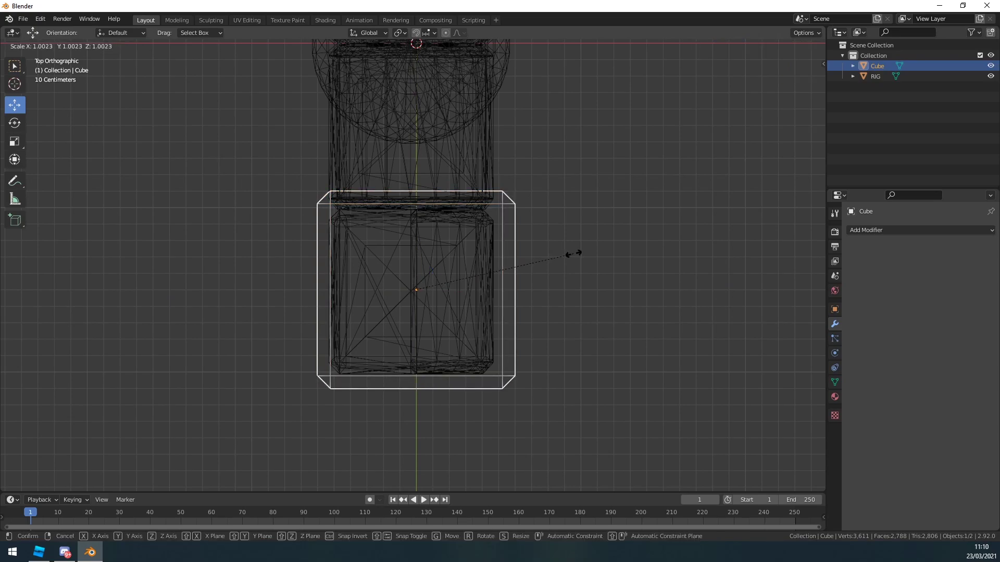
key("shift+z")
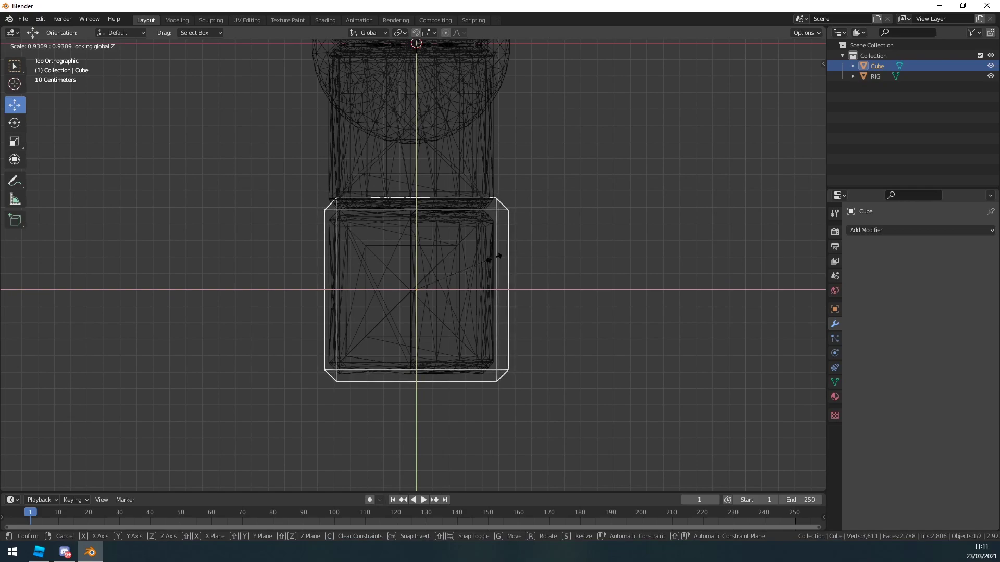
left_click(440, 271)
key("shift+z")
mouse_move(659, 284)
middle_mouse_down()
mouse_move(615, 189)
mouse_move(650, 182)
mouse_move(714, 208)
mouse_move(698, 279)
mouse_move(649, 279)
mouse_move(666, 199)
middle_mouse_up()
Move the arm block's positive X side vertices inward until they sit just outside the arm.
left_click(799, 78)
key("Tab")
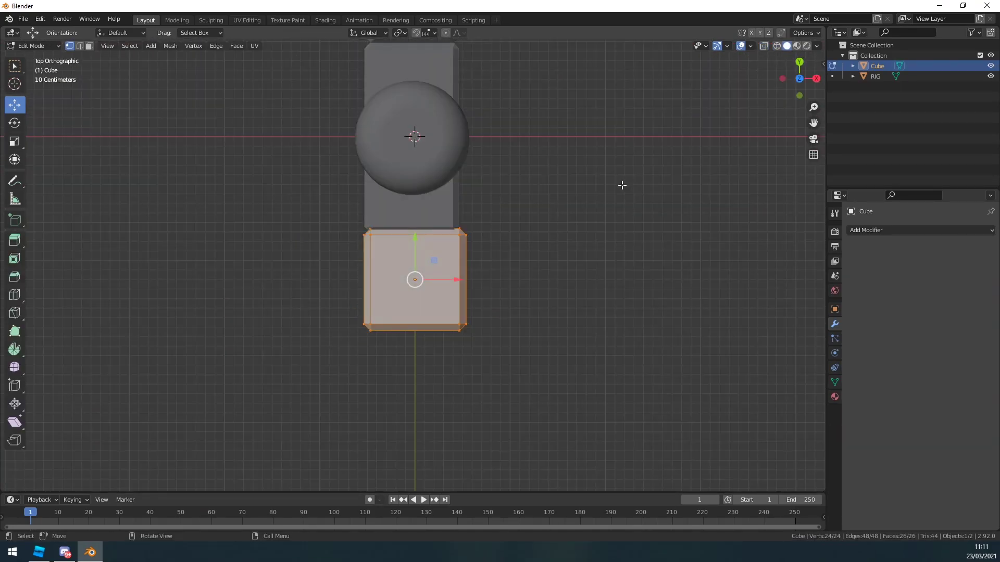
key("shift+z")
scroll(593, 177, "up", 3)
left_click_drag(598, 160, 464, 368)
scroll(531, 324, "up", 3)
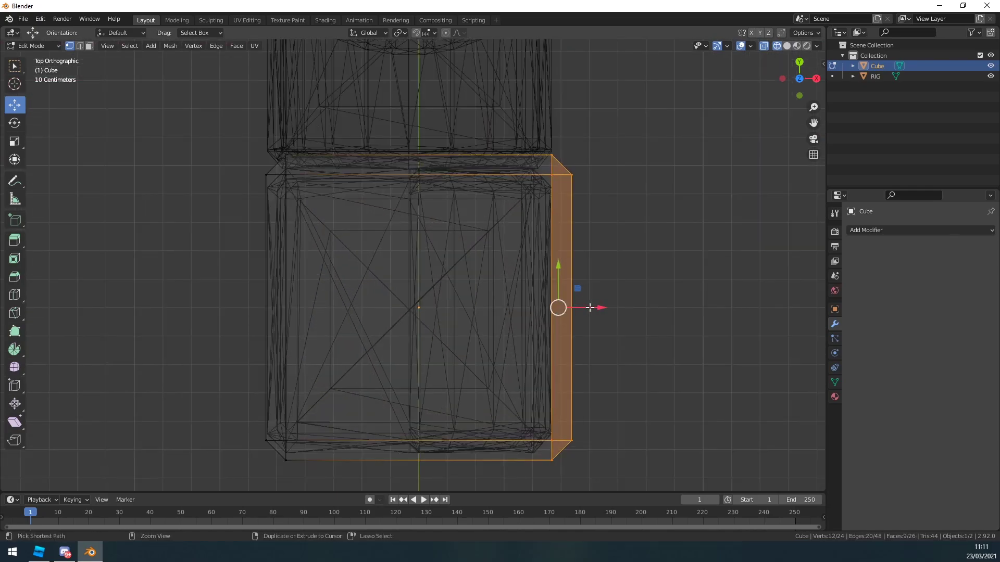
left_click_drag(589, 308, 574, 308)
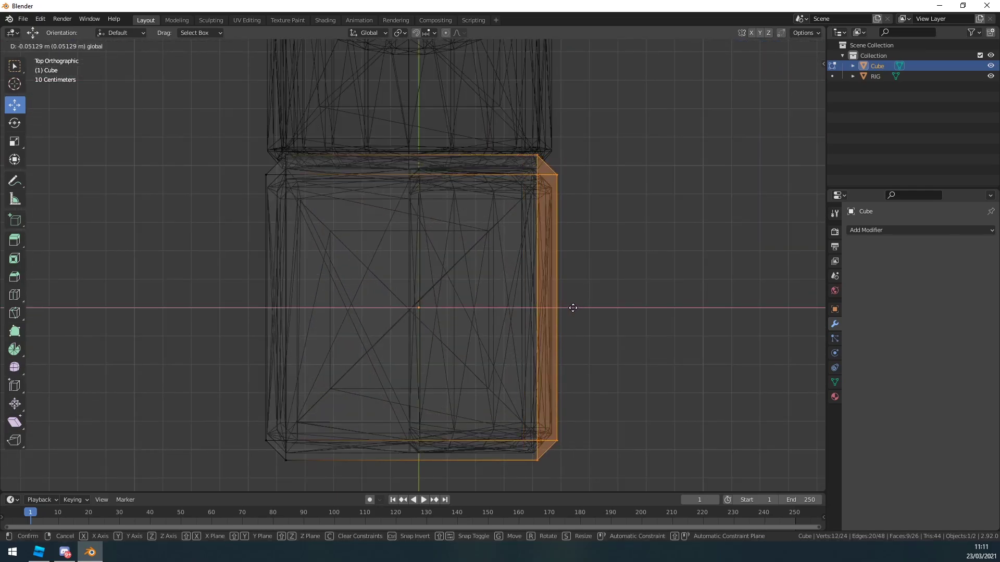
left_click_drag(570, 302, 558, 304)
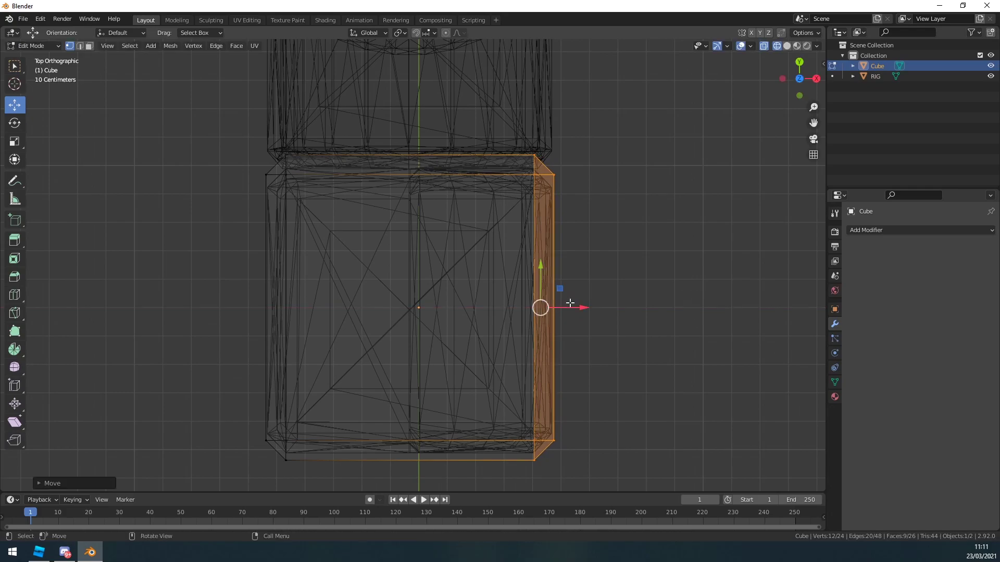
key("Tab")
key("shift+z")
middle_click_drag(627, 306, 490, 161)
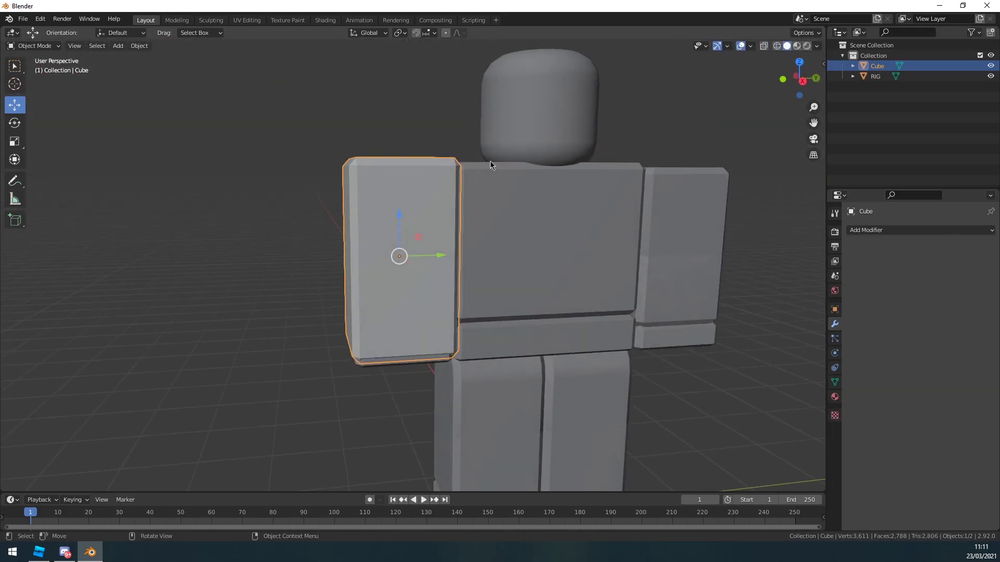
Raise the arm block's bottom vertices so that it covers only the upper part of the arm.
left_click(803, 81)
key("Tab")
key("shift+z")
left_click_drag(529, 286, 247, 400)
left_click_drag(399, 307, 405, 270)
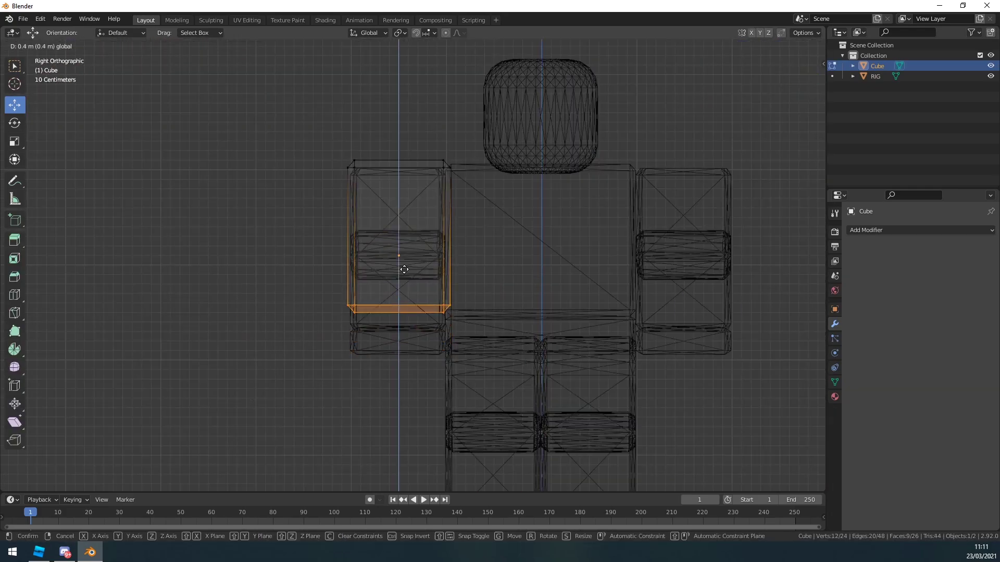
left_click(408, 226)
key("Tab")
key("shift+z")
middle_click_drag(375, 144, 495, 139)
Scale the shoulder block to about 1.05 along X and enlarge it slightly along Y.
left_click(442, 241)
scroll(565, 217, "up", 2)
key("s")
key("x")
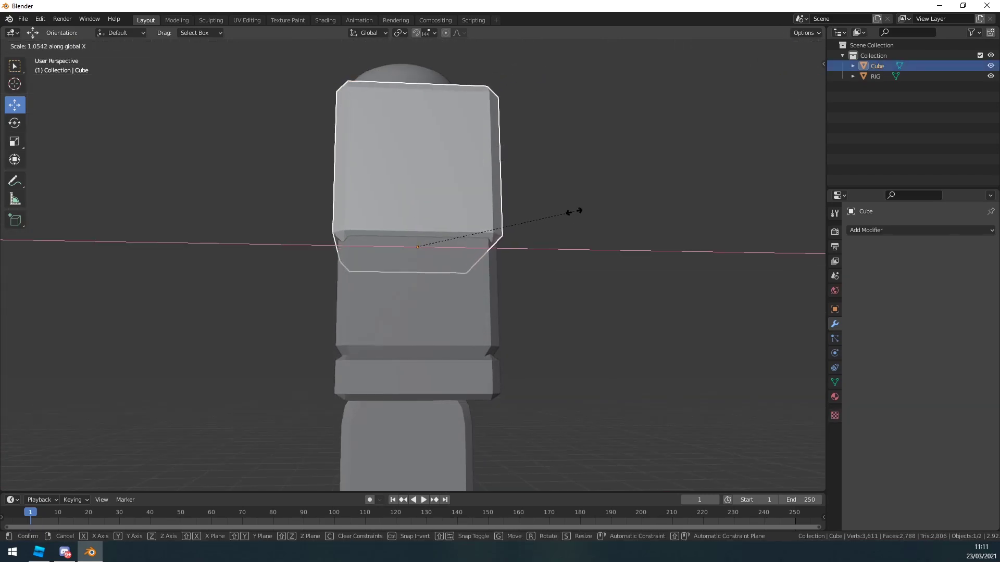
left_click(582, 212)
middle_click_drag(585, 212, 442, 196)
key("s")
key("y")
left_click(690, 210)
Add a centred vertical loop cut through the front and top of the shoulder block.
key("Tab")
key("ctrl+r")
left_click(405, 157)
right_click(405, 157)
Raise the top vertices on the shoulder block's head-side half, from the loop cut inward, to form a sloped shoulder pad.
middle_click_drag(408, 141, 410, 118)
key("z")
left_click_drag(414, 116, 391, 176)
key("shift+z")
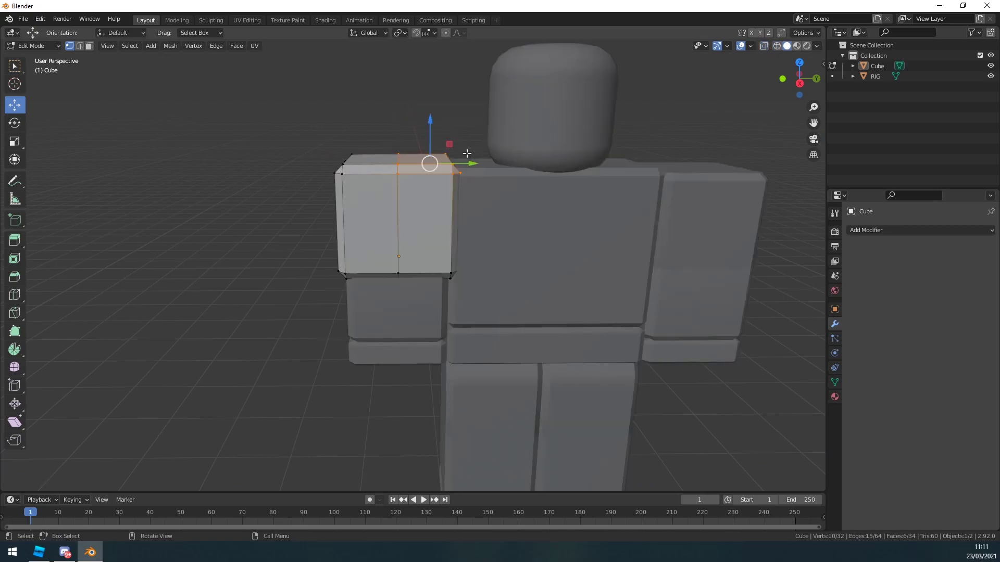
middle_click_drag(466, 153, 458, 142)
left_click_drag(431, 139, 433, 104)
key("Tab")
left_click(621, 154)
scroll(620, 151, "down", 3)
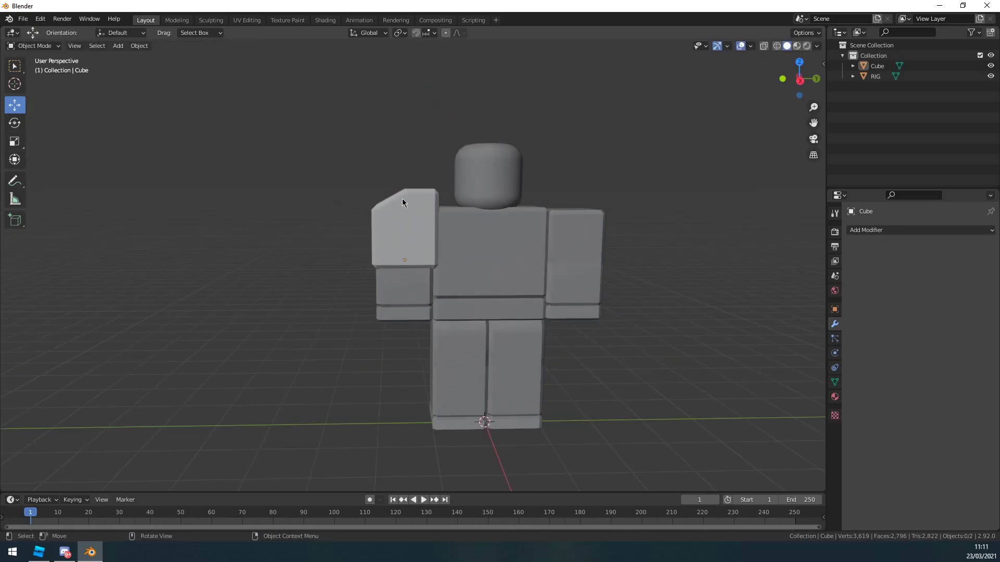
Duplicate the shoulder pad and move the copy along Y onto the opposite arm.
middle_click_drag(402, 198, 450, 259)
scroll(542, 207, "up", 1)
left_click(407, 209)
key("ctrl+c")
key("ctrl+v")
left_click_drag(433, 260, 628, 266)
Rotate the copied shoulder pad 180° about the Z axis and deselect it.
type("rz1")
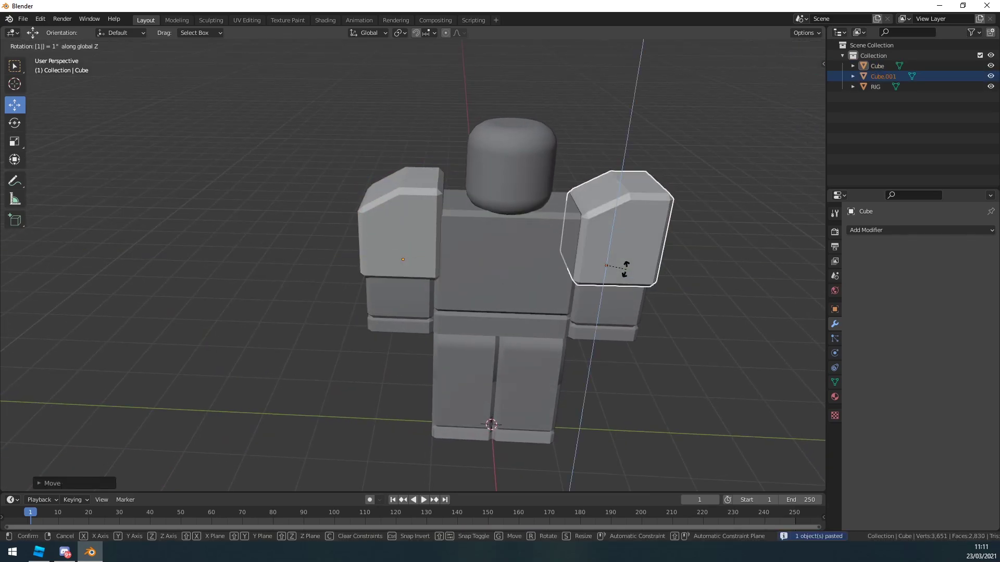
type("80")
key("Return")
left_click(744, 235)
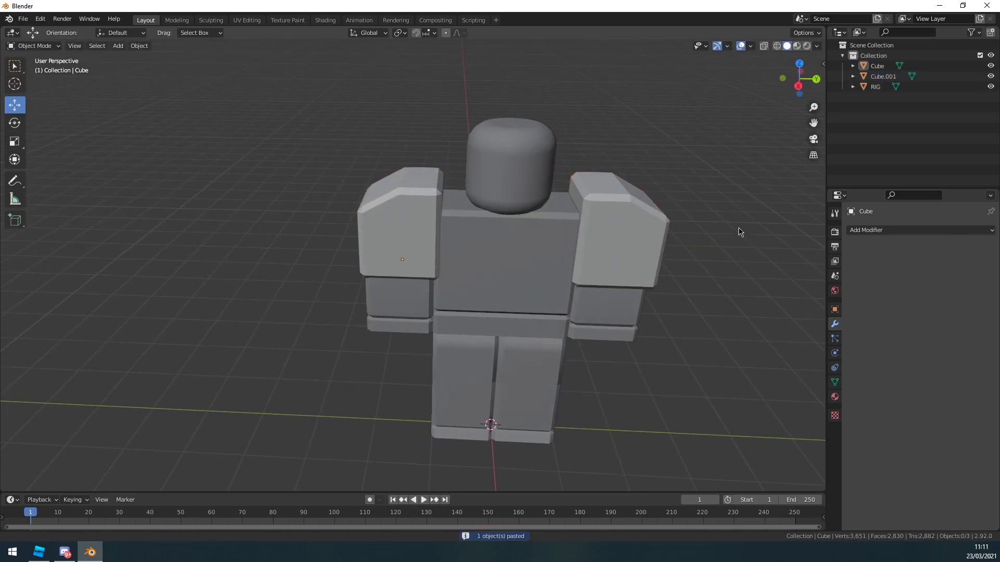
Add a mesh cube for the chest armour and narrow it along the X axis to about the torso's depth.
scroll(585, 181, "down", 1)
middle_click_drag(683, 206, 584, 139, "shift")
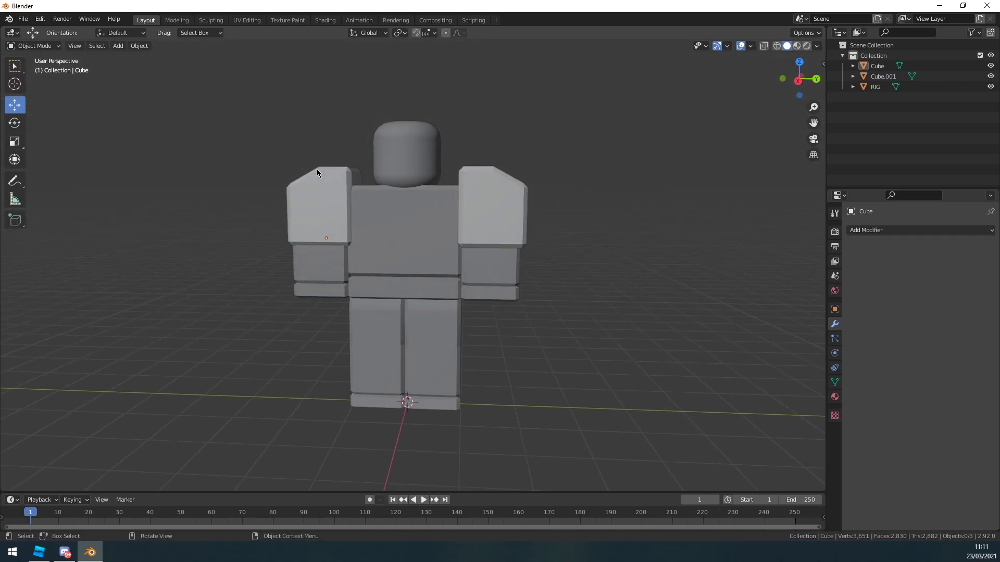
left_click(118, 46)
mouse_move(131, 59)
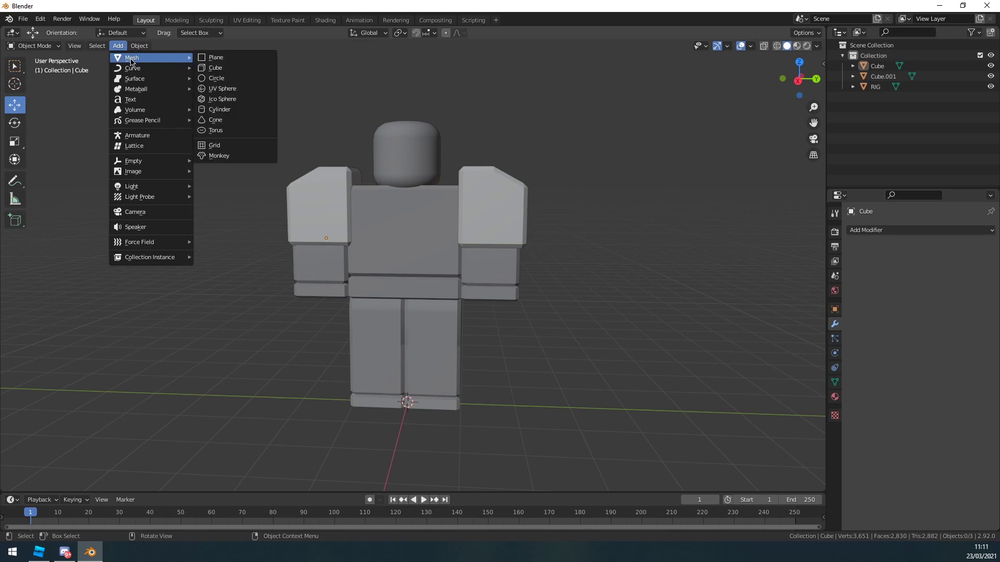
left_click(208, 68)
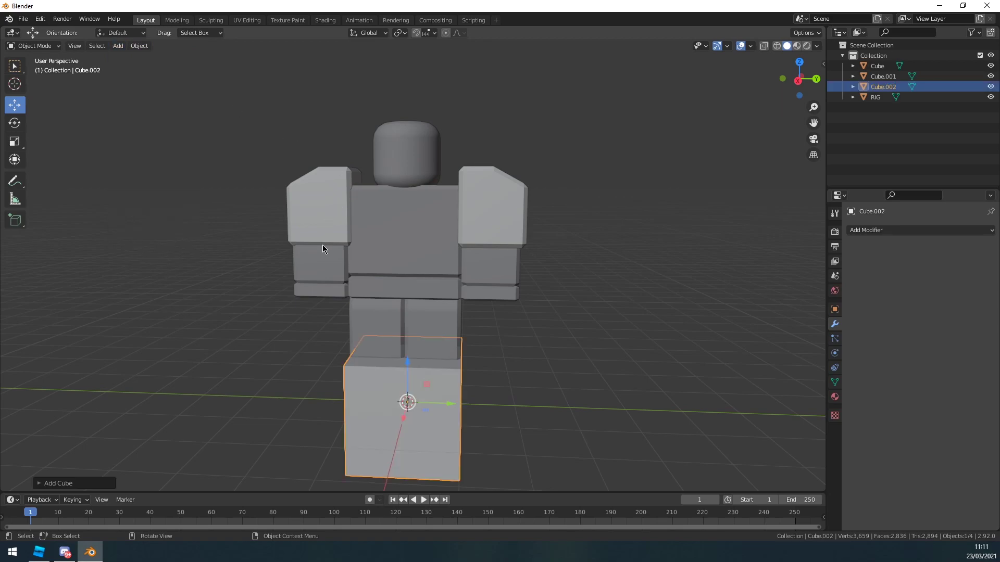
middle_click_drag(323, 249, 416, 331)
key("s")
key("x")
left_click(474, 330)
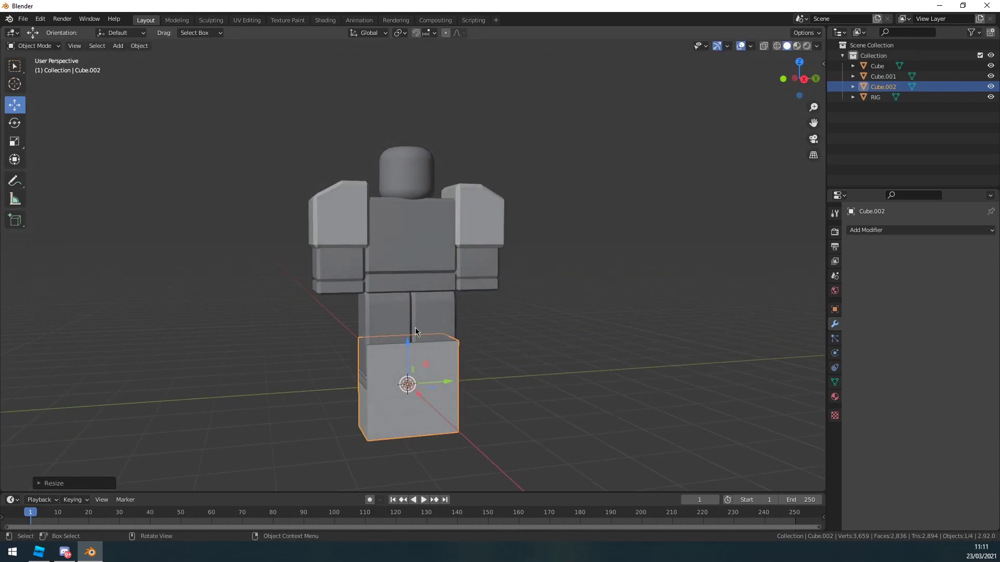
Raise the chest cube along Z until it covers the rig's torso between the shoulder pads.
left_click_drag(406, 348, 409, 209)
middle_click_drag(410, 209, 439, 218)
scroll(428, 219, "up", 1)
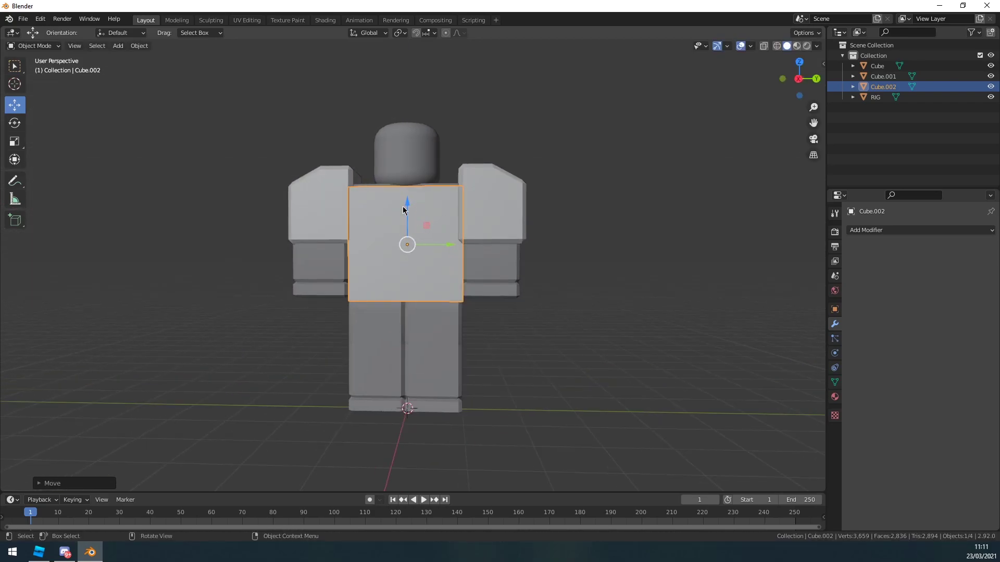
left_click_drag(405, 208, 404, 199)
left_click(406, 201)
middle_click_drag(409, 202, 434, 230)
Bevel all edges of the chest block by about 0.07 m with one segment.
key("Tab")
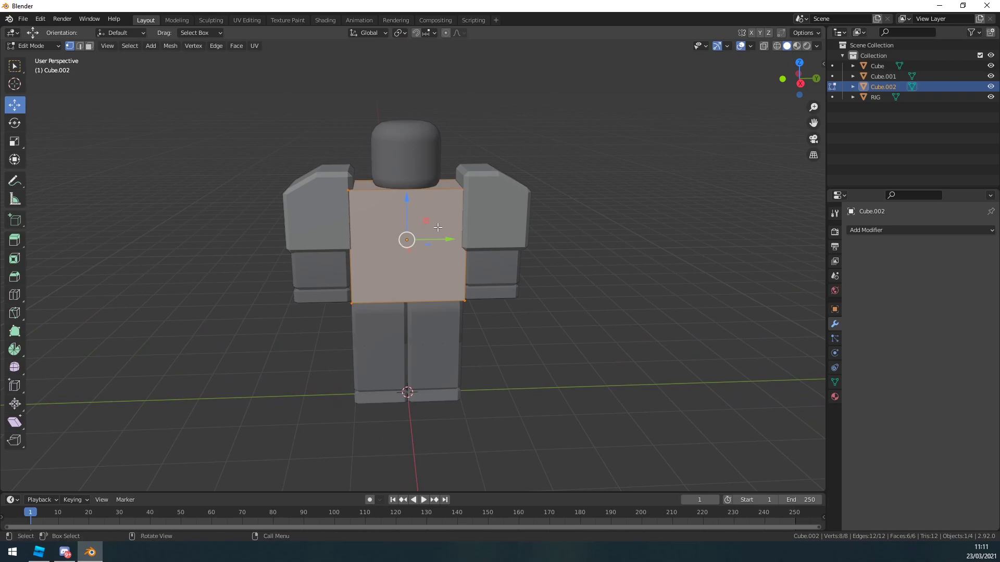
key("ctrl+b")
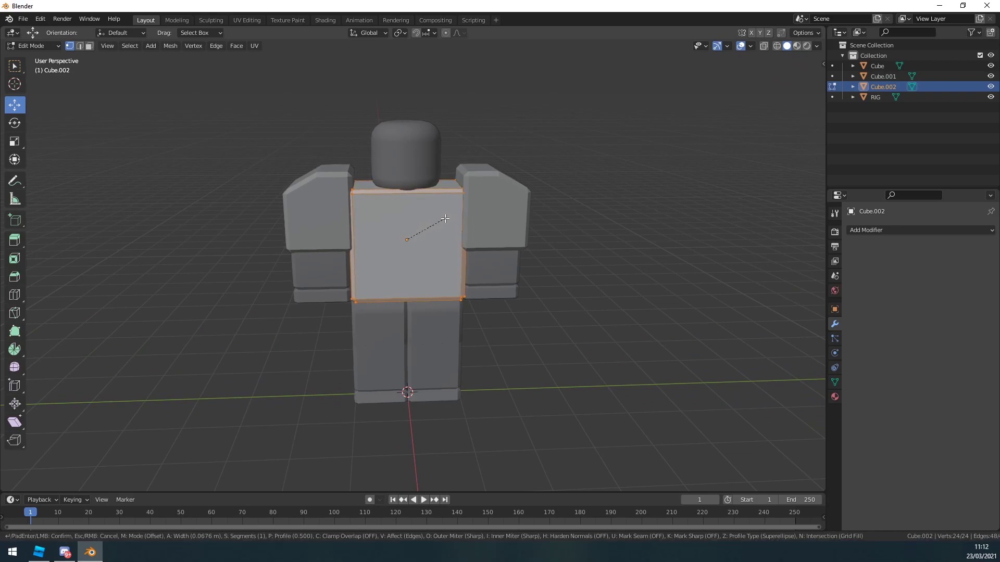
left_click(446, 219)
key("Tab")
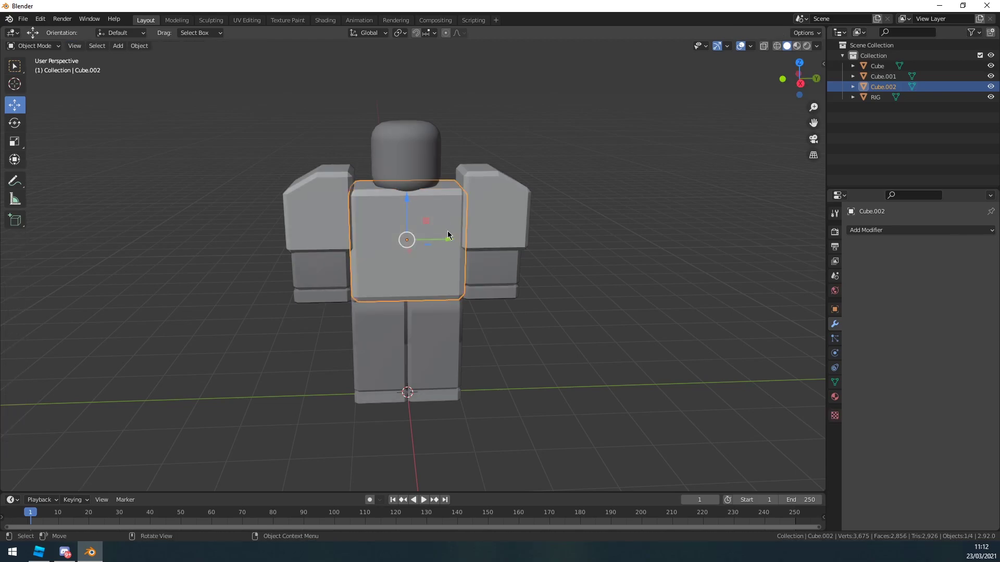
Widen the chest block along the Y axis by a factor of about 1.07.
scroll(448, 230, "up", 2)
key("s")
key("x")
key("y")
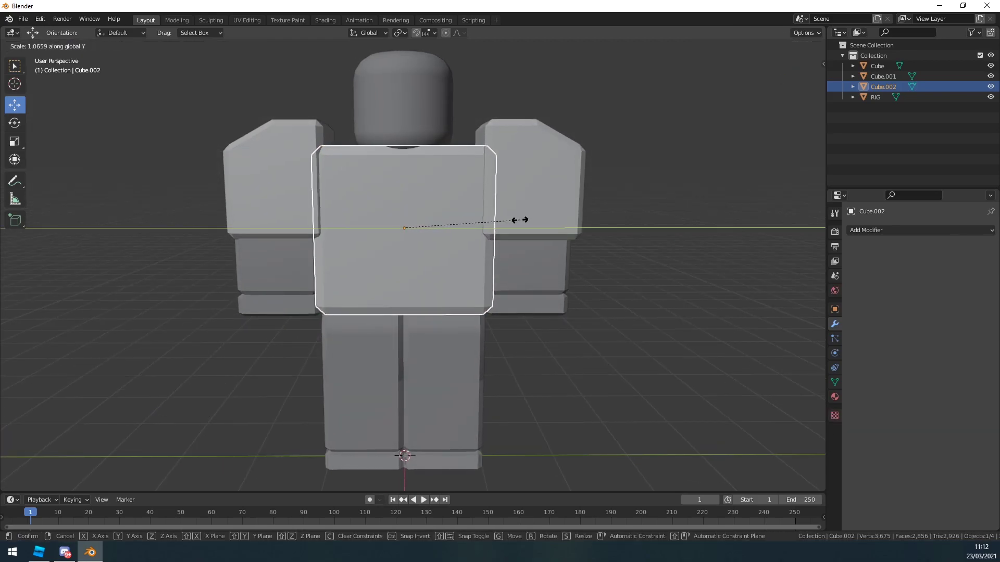
left_click(518, 221)
middle_click_drag(519, 222, 568, 171)
Shift the copied shoulder pad slightly towards negative X in top view to align it with the opposite pad, then deselect it.
left_click(483, 180)
left_click(411, 255)
left_click(799, 66)
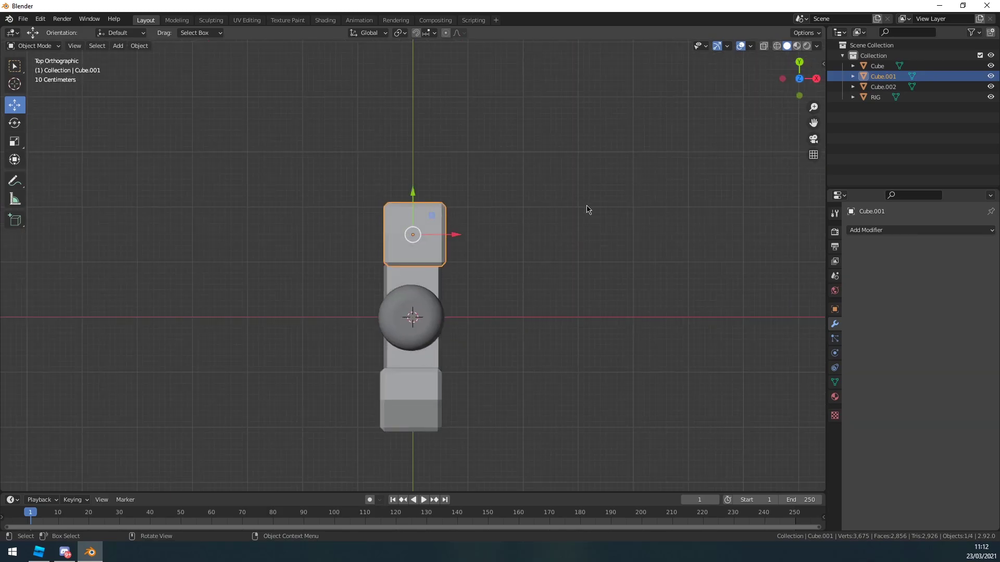
left_click_drag(455, 225, 446, 220)
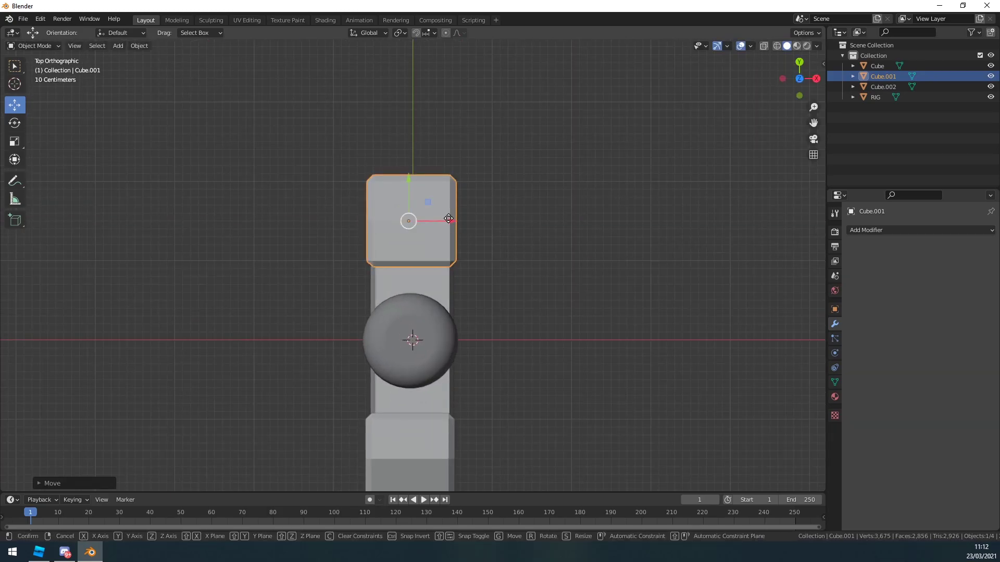
left_click(607, 273)
middle_click_drag(607, 274, 508, 363)
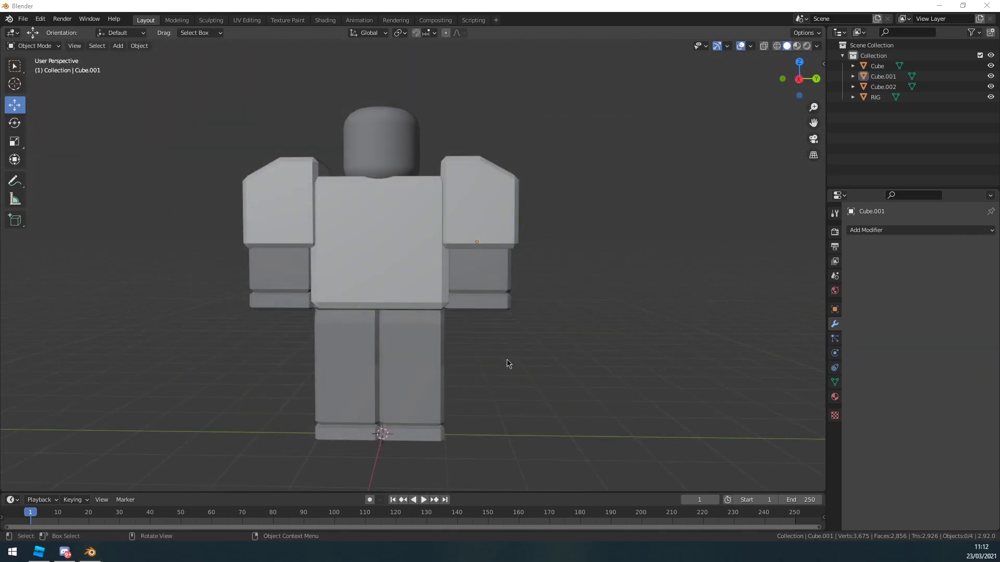
Scale the eight-sided cylinder placed around the head along the X axis.
middle_click_drag(360, 295, 438, 214)
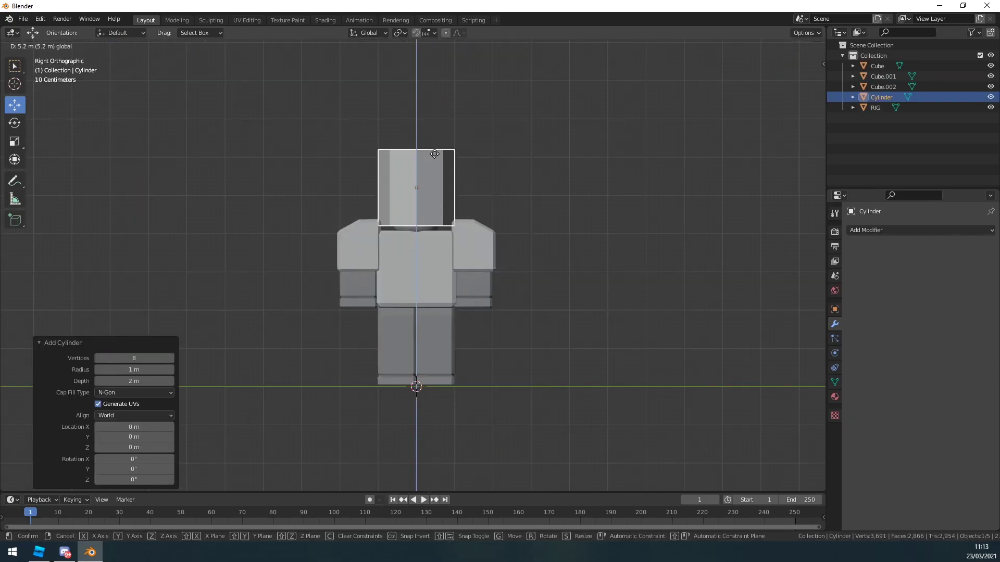
key("s")
key("x")
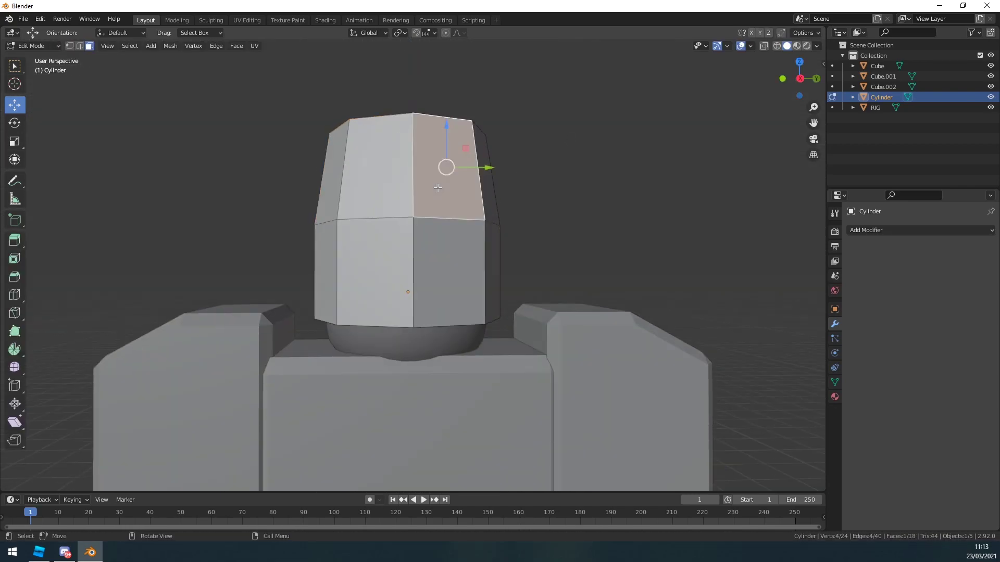
Inset the selected upper front face of the helmet using the individual-faces option.
key("i")
key("i")
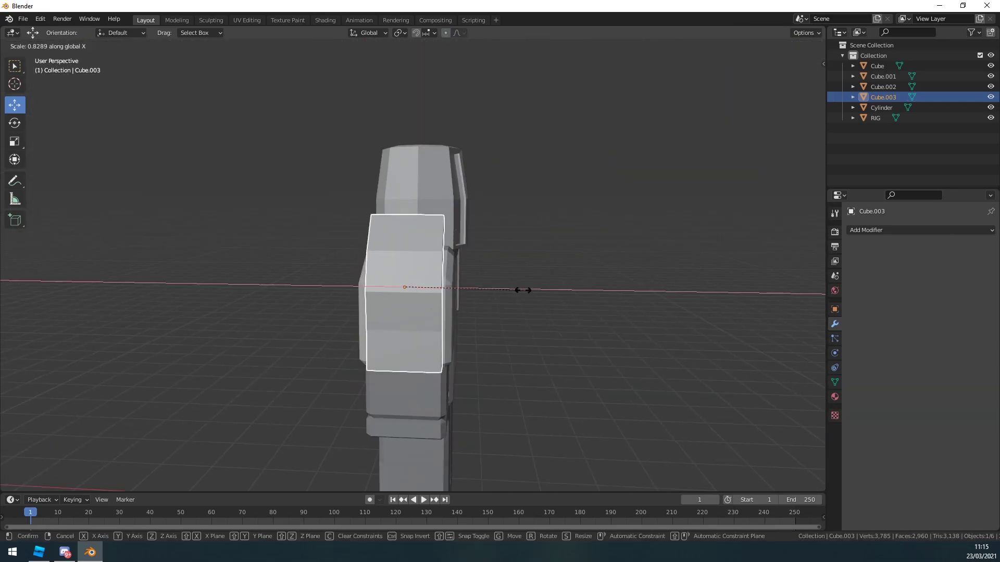
Narrow the curved plate beside the arm to about 0.83 along X and bevel its edges by about 0.11 m.
left_click(523, 290)
key("Tab")
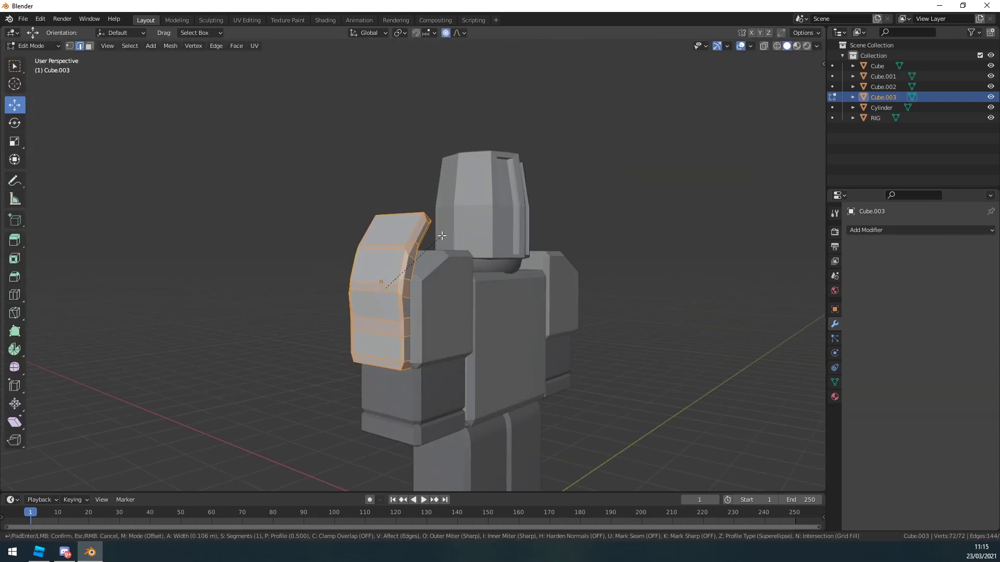
key("Tab")
middle_click_drag(442, 234, 474, 253)
Divide the chest block with two vertical loop cuts and one centred horizontal loop cut.
left_click(442, 244)
key("Tab")
key("ctrl+r")
left_click(411, 186)
right_click(410, 186)
middle_click_drag(410, 187, 437, 234)
key("ctrl+r")
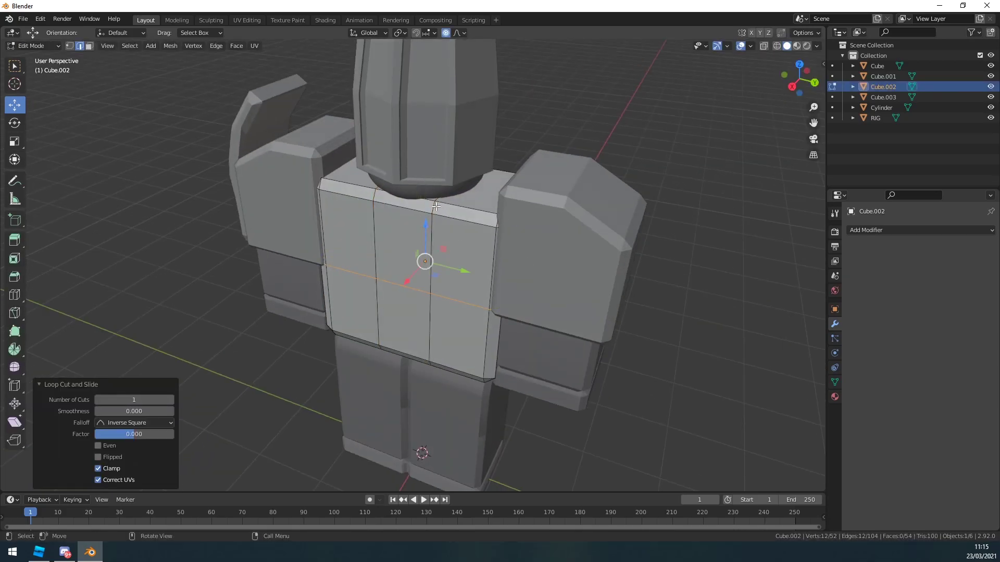
Select the chest block's middle vertical loops and scale them outward along X so the front and back bulge.
key("z")
left_click_drag(374, 166, 456, 203)
key("s")
key("x")
left_click(643, 132)
middle_click_drag(642, 132, 430, 279)
key("Tab")
key("Tab")
key("Tab")
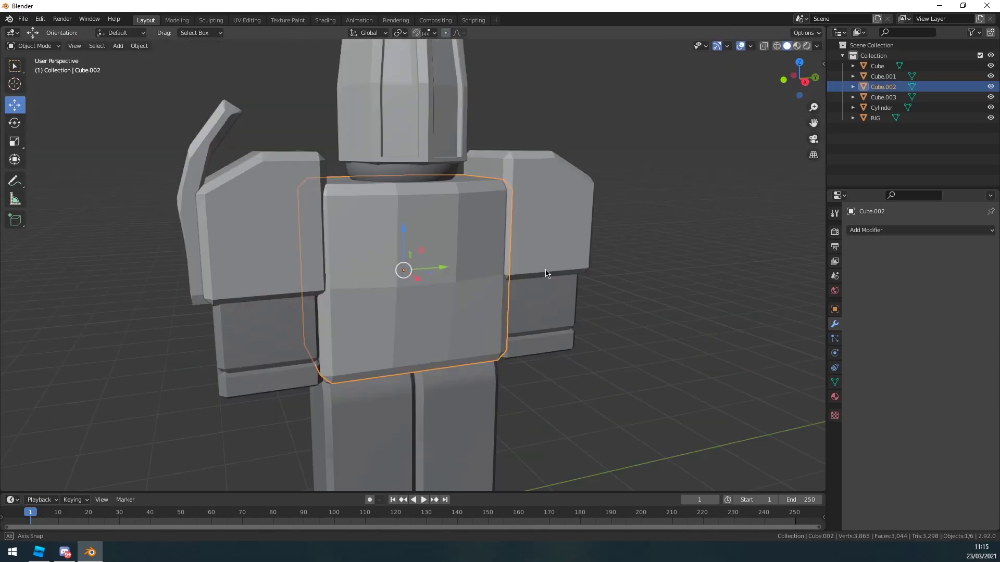
Examine the assembled helmet, chest, shoulder pads and arm plate from several angles.
scroll(485, 307, "down", 5)
middle_click_drag(545, 270, 515, 255)
left_click(476, 242)
left_click(532, 202)
scroll(532, 202, "up", 4)
middle_click_drag(531, 203, 469, 218)
scroll(468, 219, "down", 3)
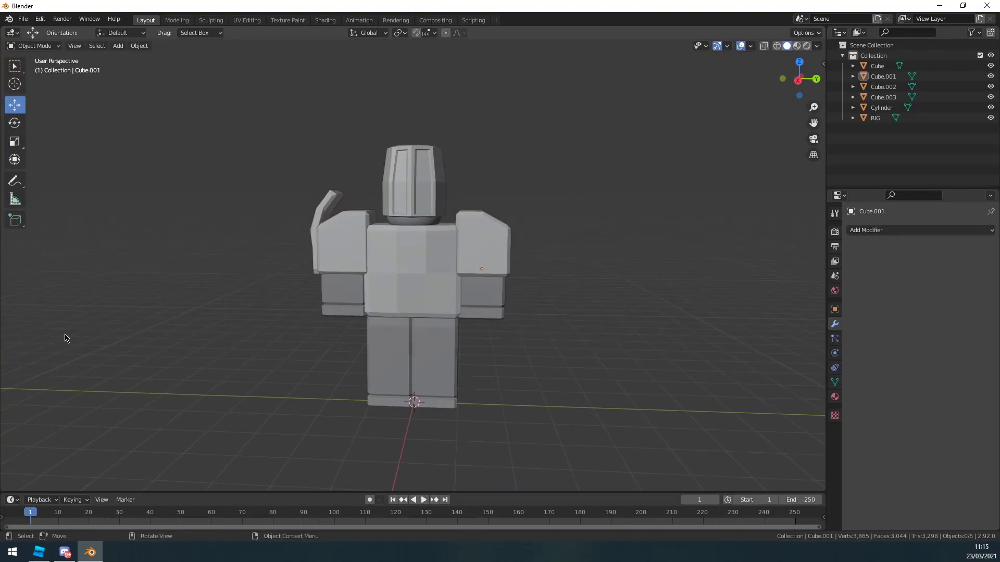
middle_click_drag(313, 240, 409, 294)
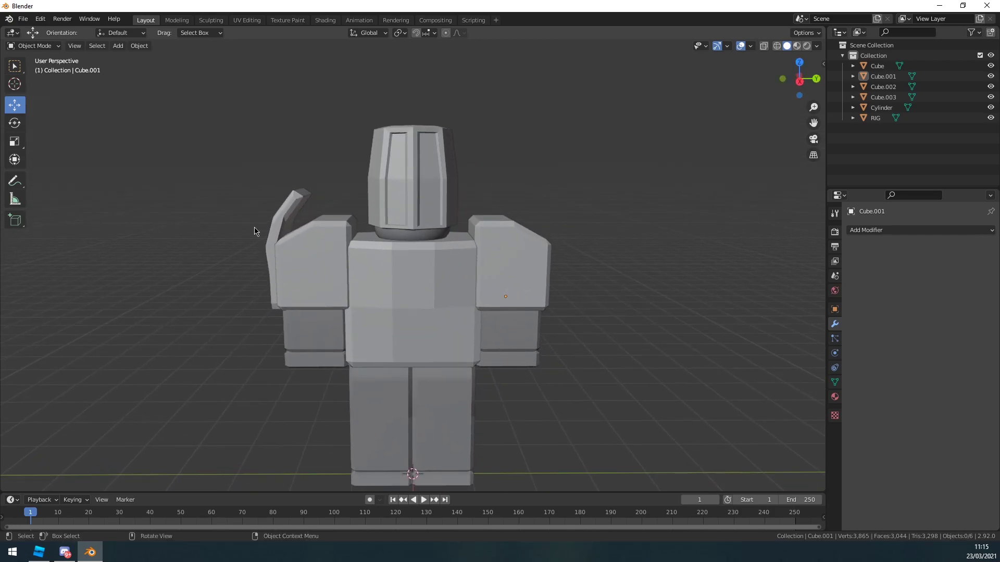
middle_click_drag(305, 203, 328, 219)
middle_click_drag(328, 219, 401, 243, "shift")
scroll(436, 258, "down", 2)
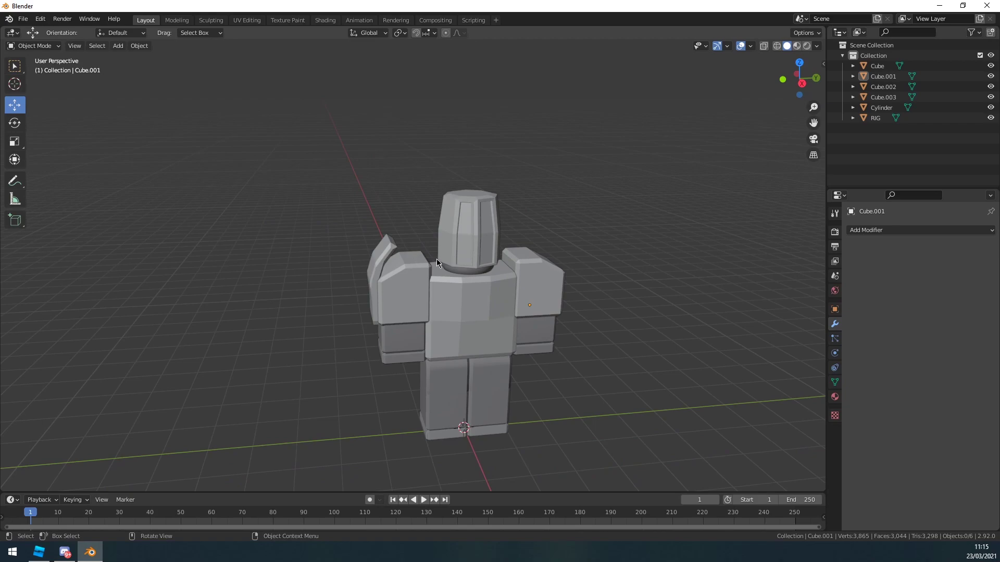
middle_click_drag(485, 235, 410, 211)
left_click(478, 393)
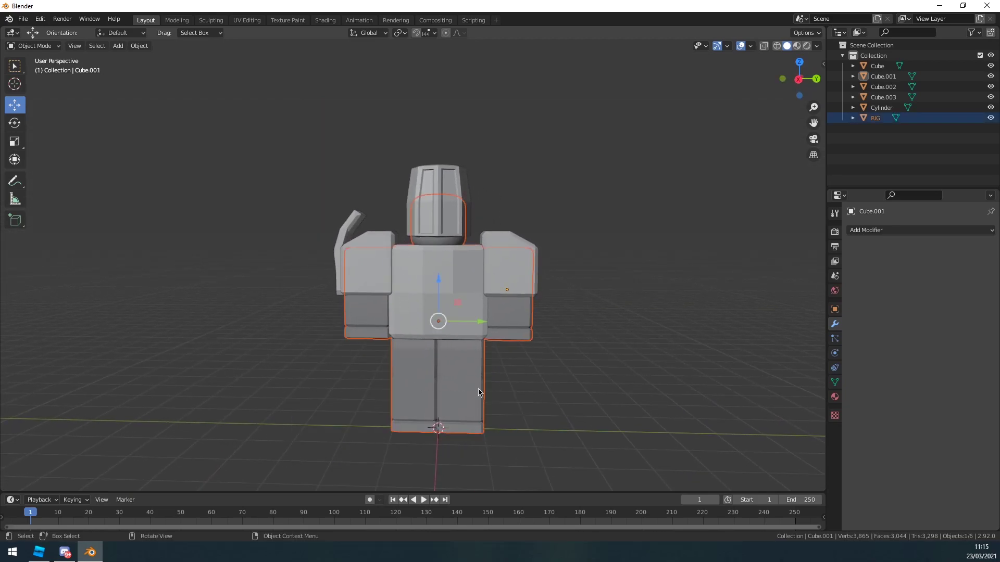
left_click(467, 373)
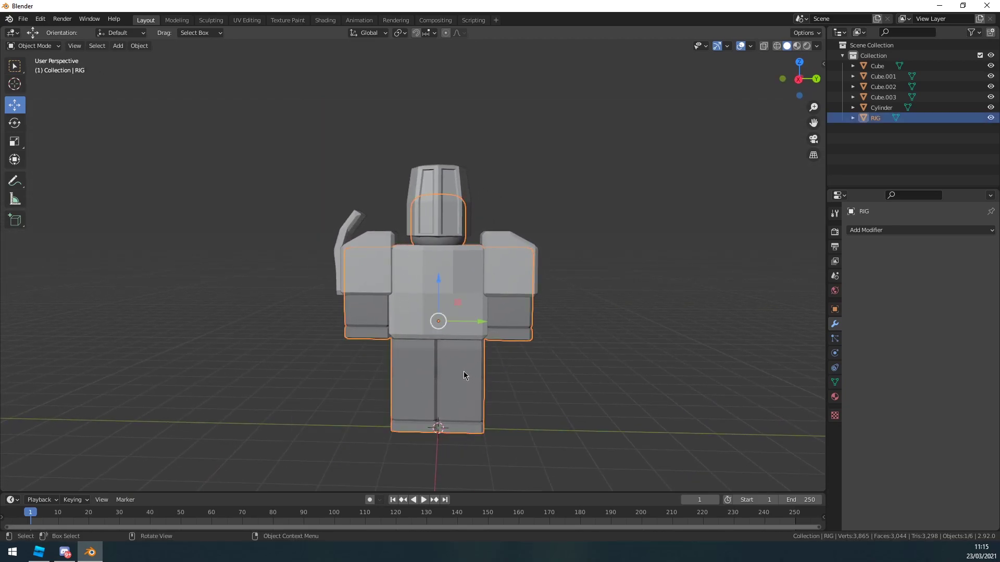
key("Delete")
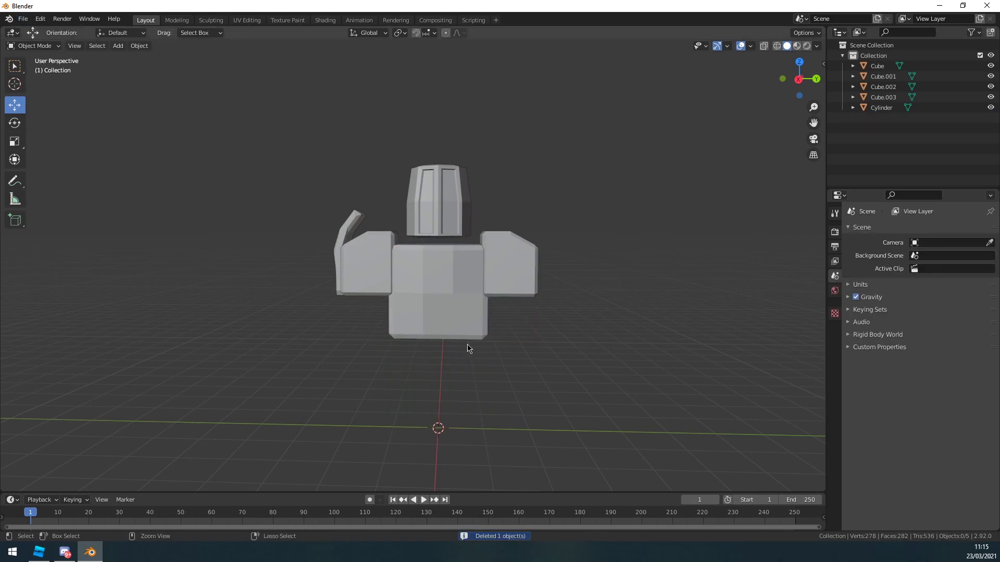
key("ctrl+z")
Select the chest block, both shoulder pads, the arm plate and the helmet, leaving the rig unselected.
left_click(569, 328)
left_click(398, 265)
left_click(364, 250, "shift")
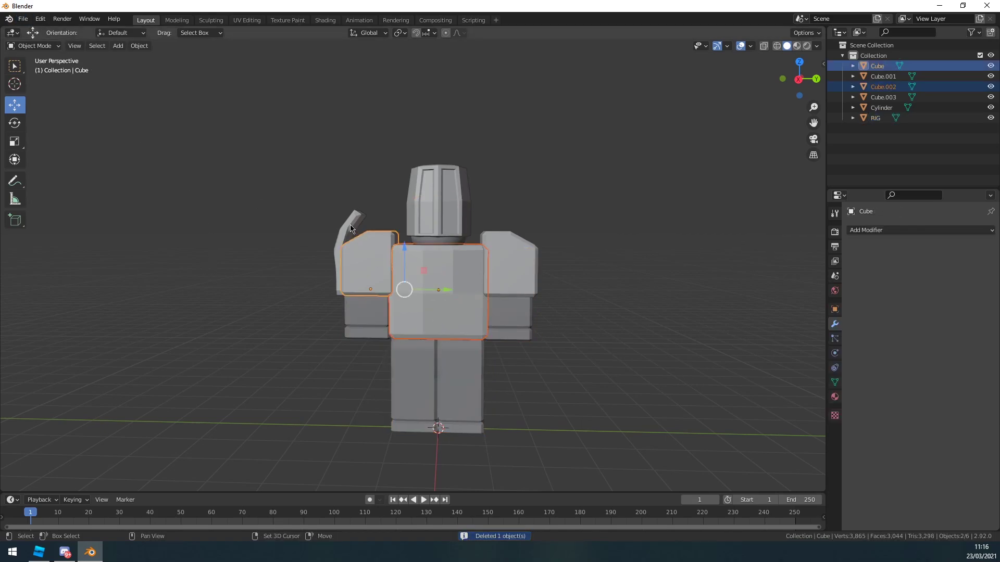
left_click(350, 228, "shift")
left_click(444, 209, "shift")
left_click(522, 240, "shift")
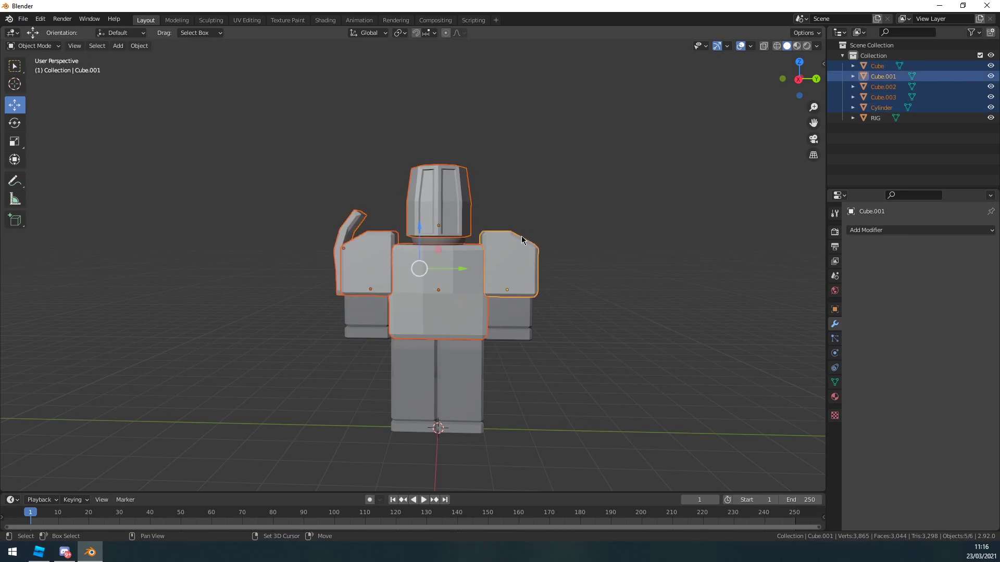
Start an FBX export limited to selected objects, with Mesh as the only object type.
left_click(23, 19)
mouse_move(63, 171)
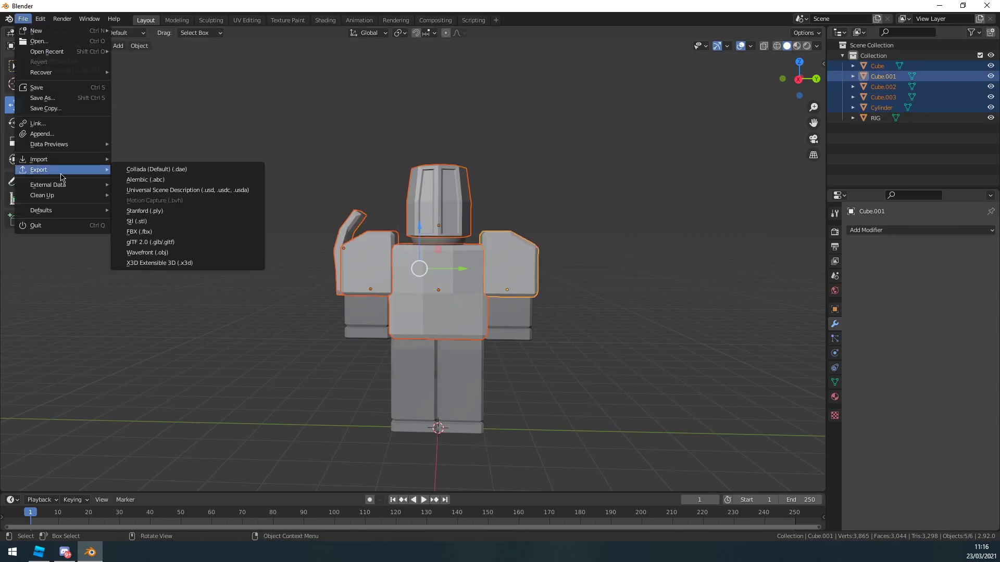
left_click(162, 234)
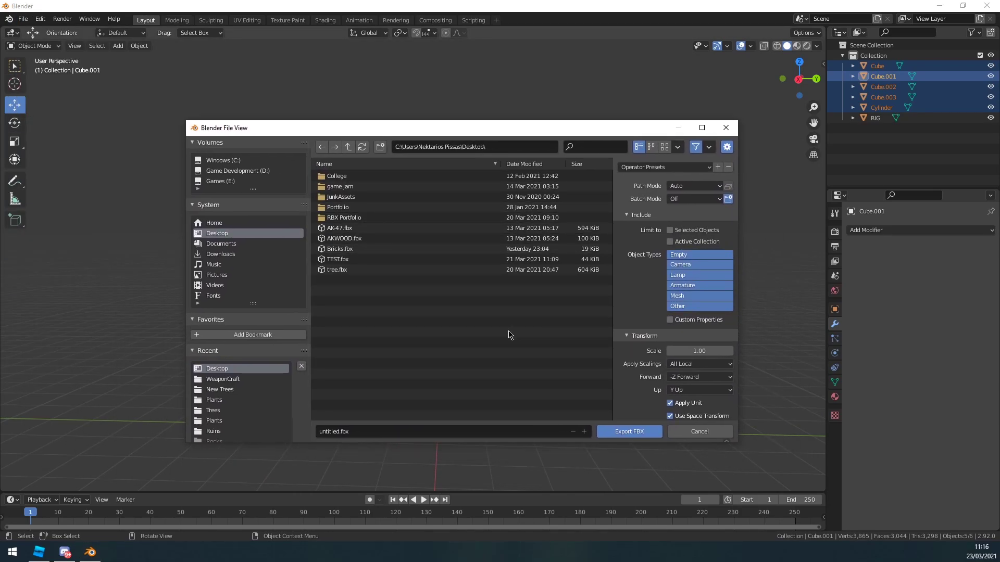
left_click(684, 255)
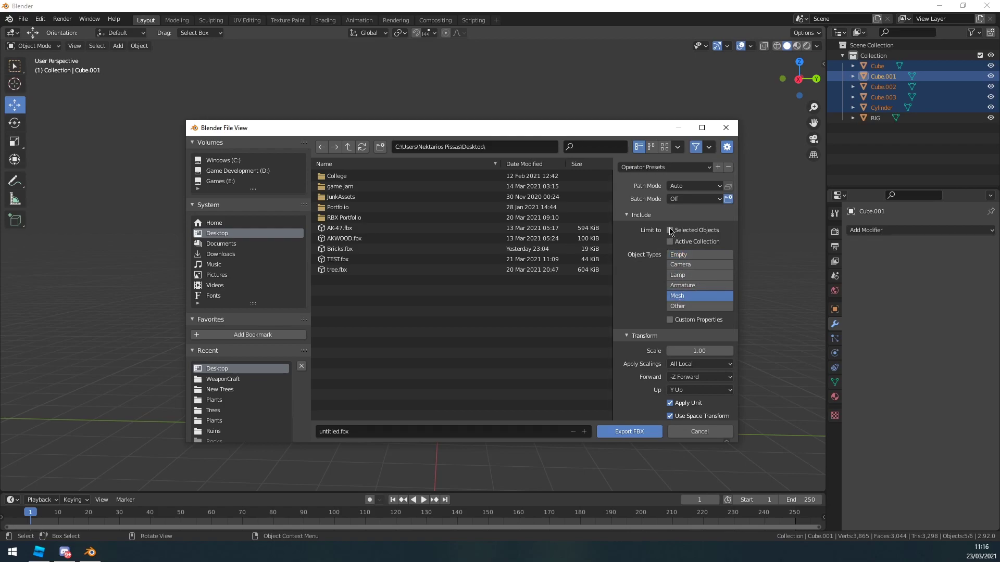
Name the export file Basicarmor.fbx, export it to the Desktop folder and deselect all objects.
left_click(334, 430)
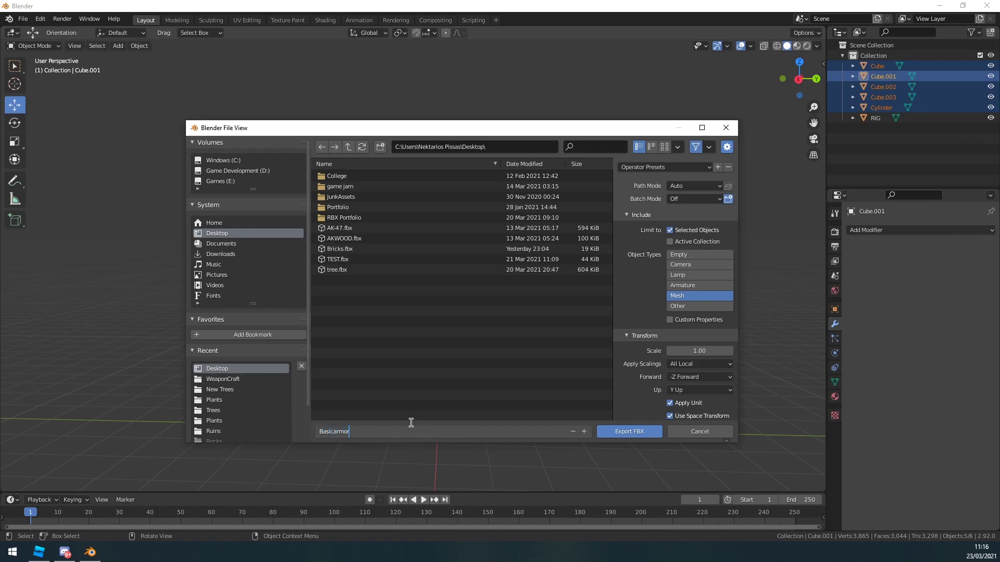
left_click(637, 436)
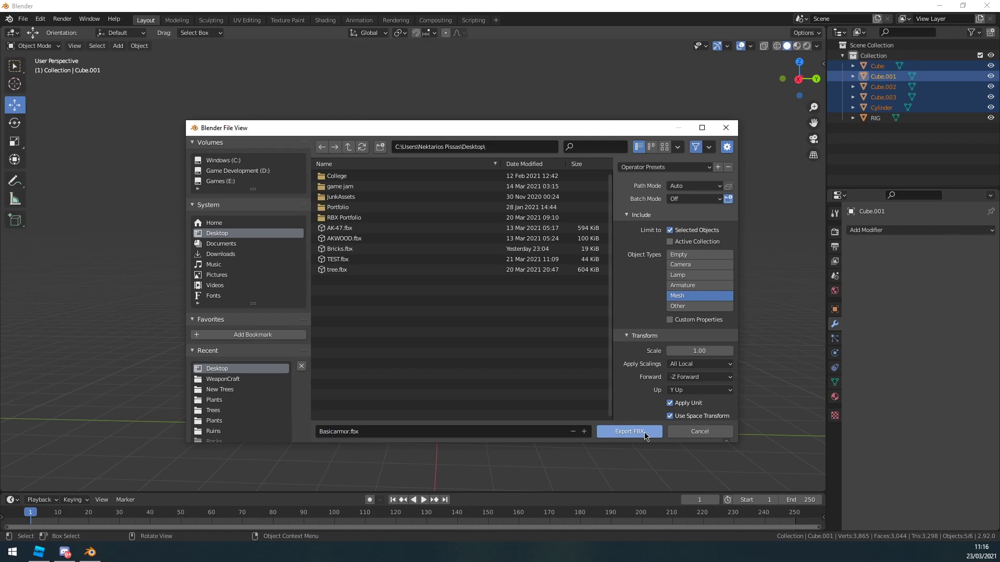
left_click(647, 434)
middle_click_drag(524, 270, 457, 285)
key("alt+a")
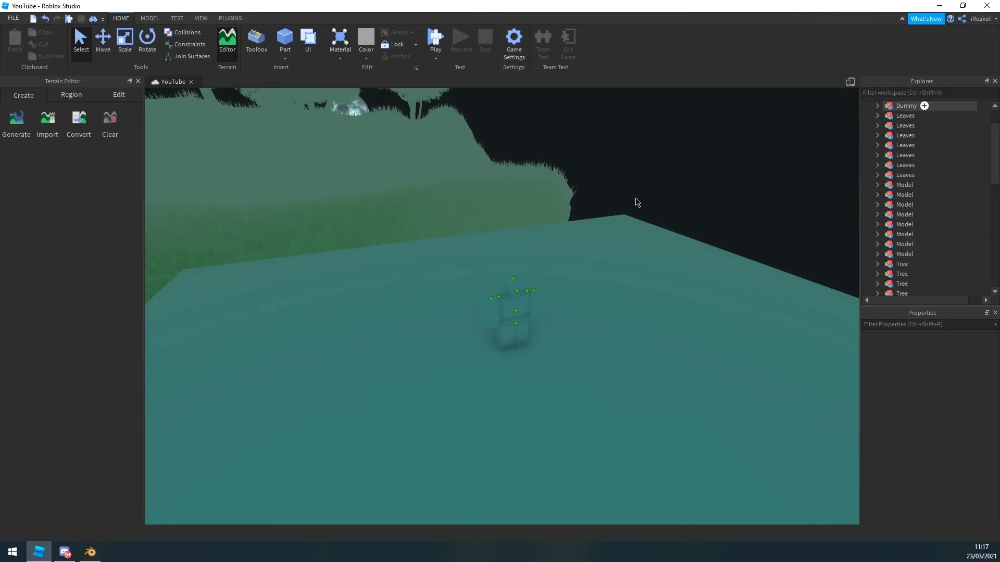
Switch to Roblox Studio, bring the dummy into view and open the Asset Manager.
scroll(357, 235, "up", 5)
scroll(437, 244, "down", 3)
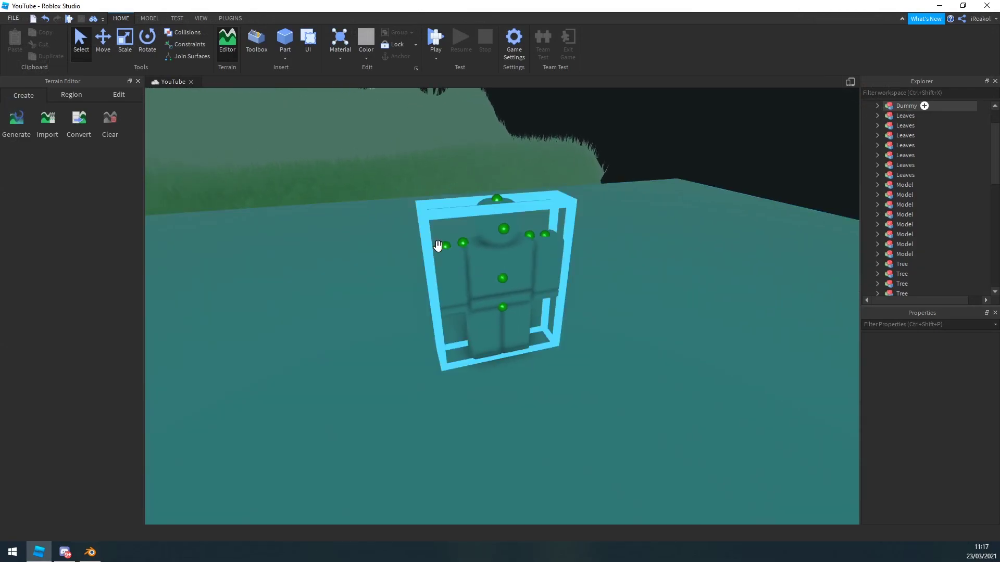
left_click(202, 20)
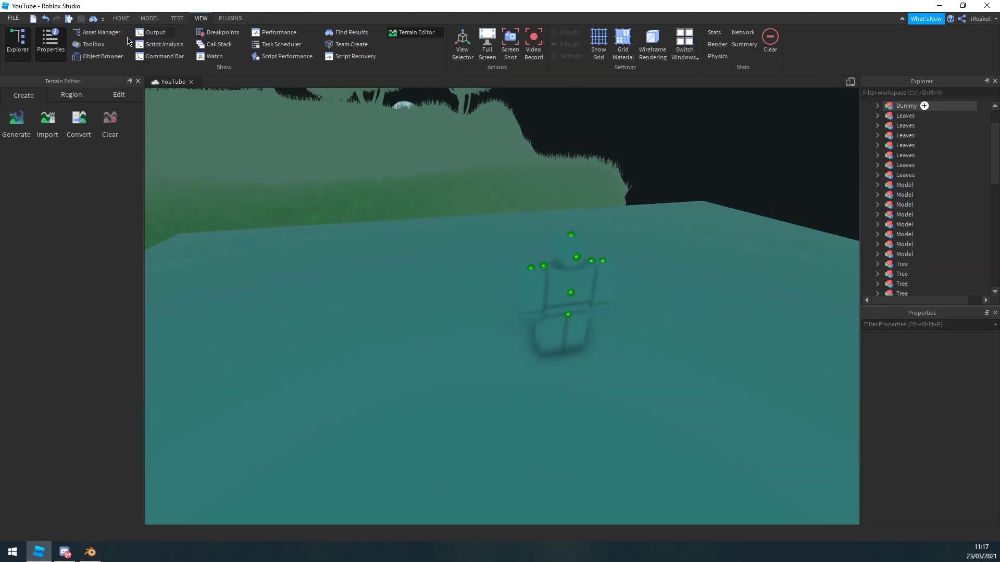
left_click(90, 34)
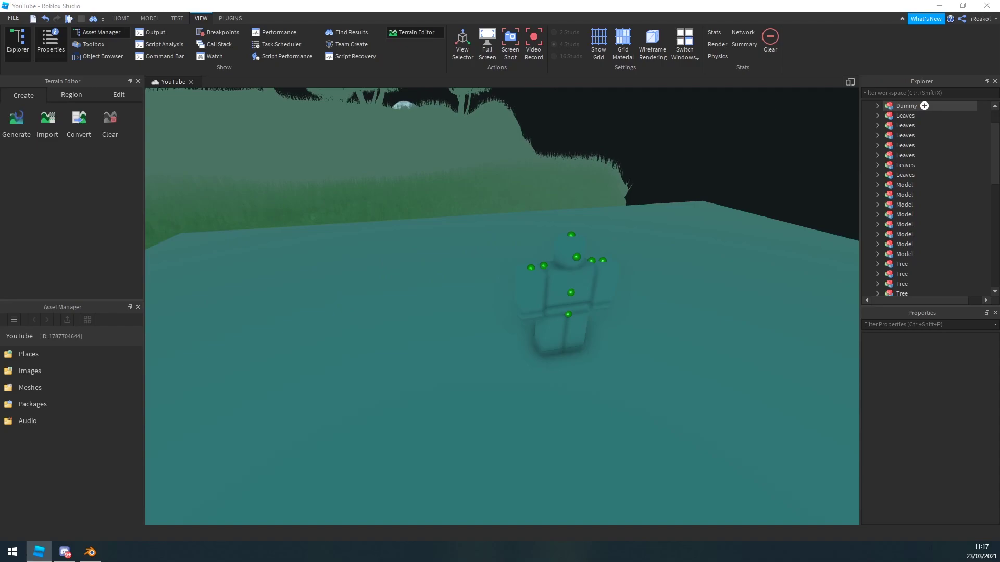
Import Basicarmor.fbx from the Desktop folder as separate meshes, with rescaling and reversal of inward-pointing normals enabled.
left_click_drag(217, 157, 407, 120)
scroll(369, 234, "down", 1)
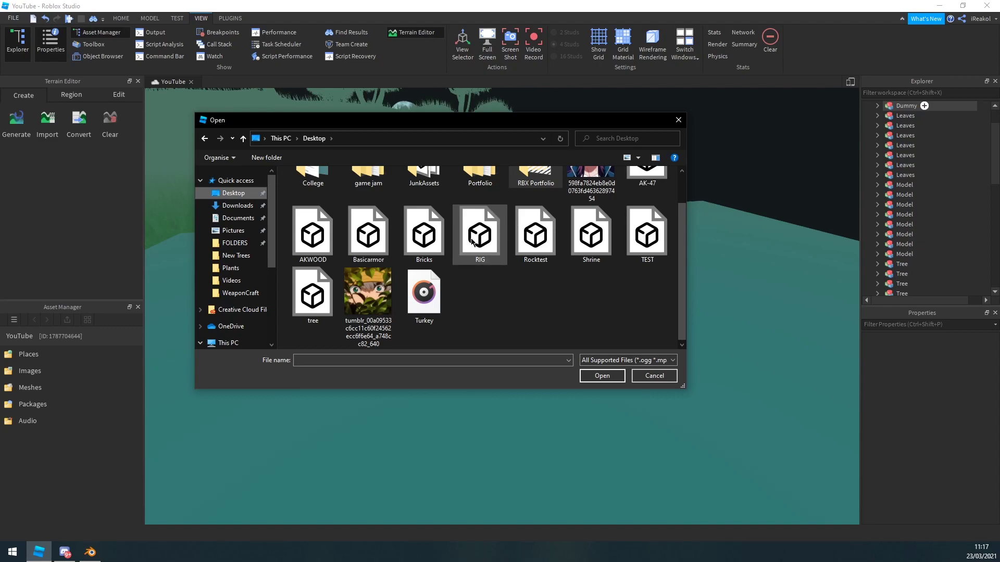
double_click(368, 232)
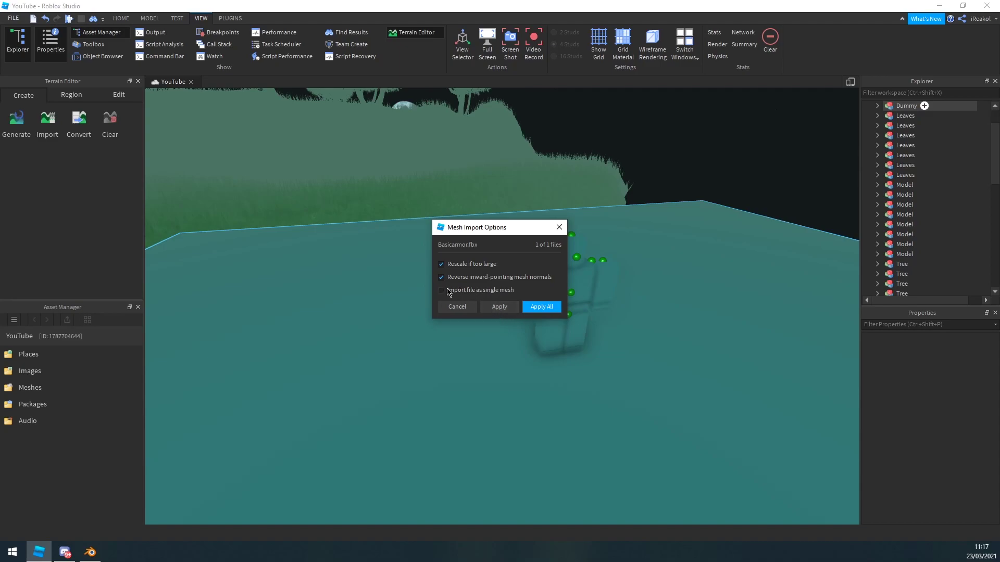
left_click(508, 309)
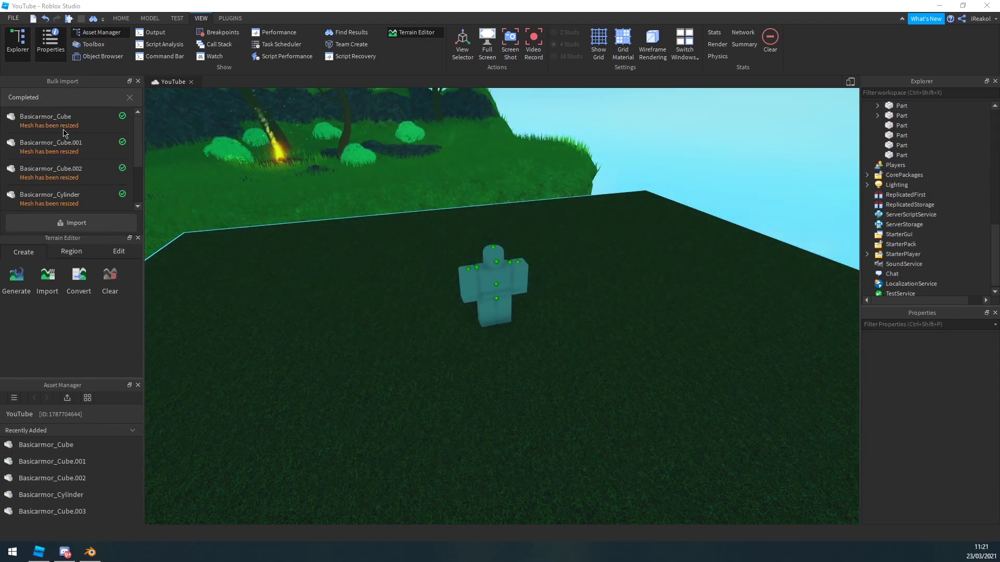
Insert all five recently added Basicarmor meshes into the workspace with their locations.
left_click(49, 448)
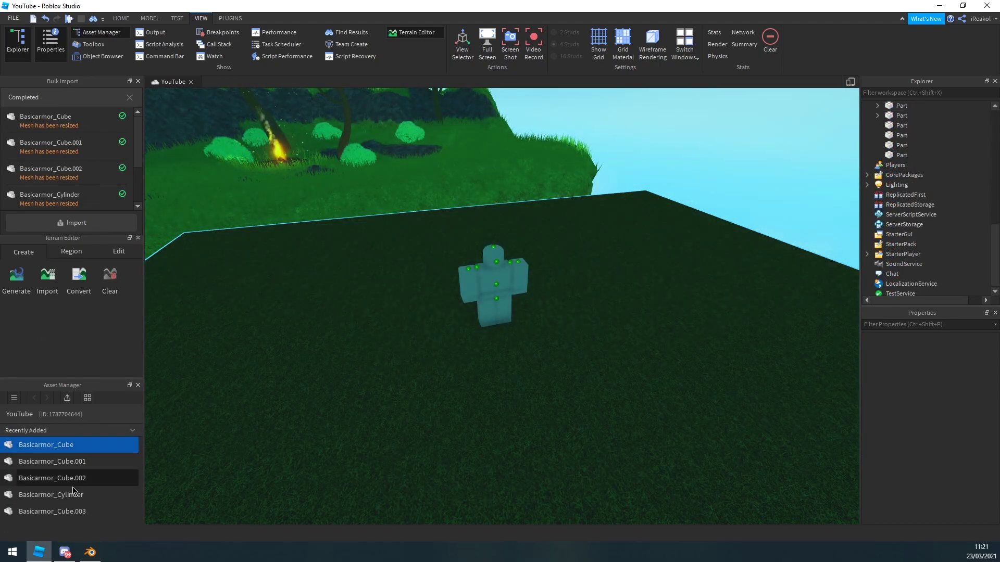
left_click(67, 512, "shift")
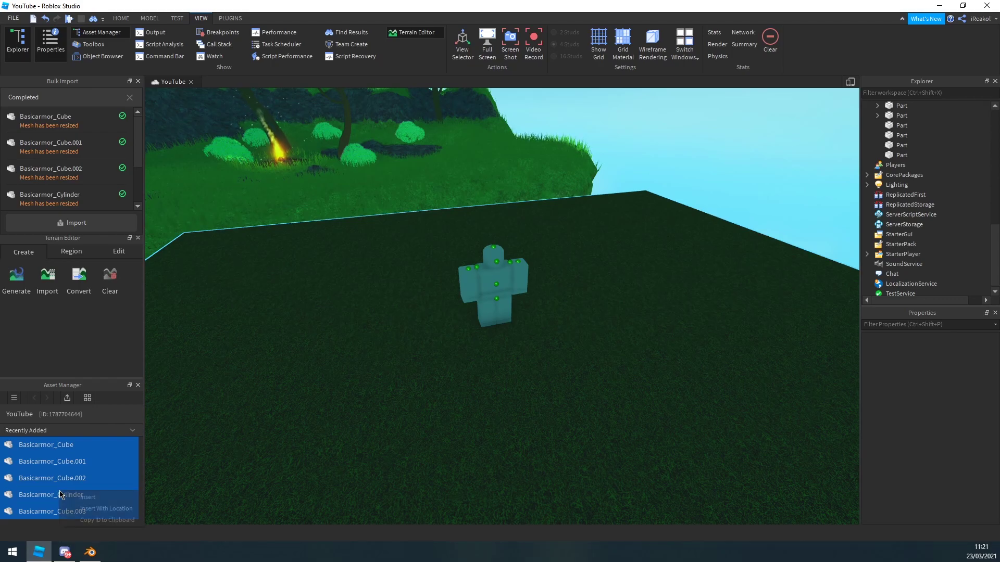
left_click_drag(100, 514, 478, 350)
right_click_drag(485, 346, 485, 346)
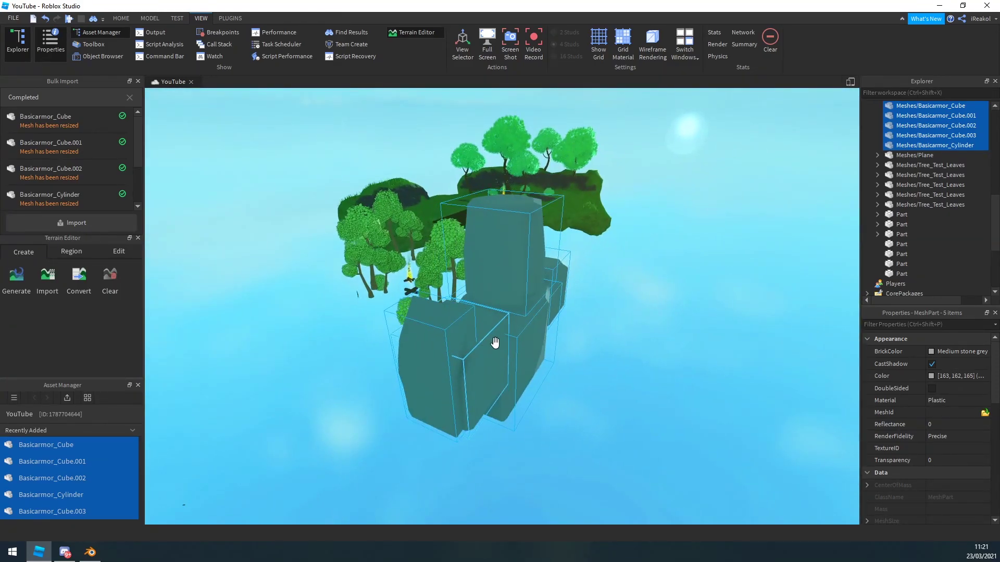
Group the five inserted armour meshes into one model and anchor it.
right_click_drag(497, 299, 498, 299)
scroll(498, 299, "up", 5)
scroll(539, 317, "down", 8)
left_click_drag(540, 317, 542, 323)
right_click_drag(538, 317, 542, 323)
scroll(542, 333, "up", 5)
left_click_drag(542, 324, 511, 343)
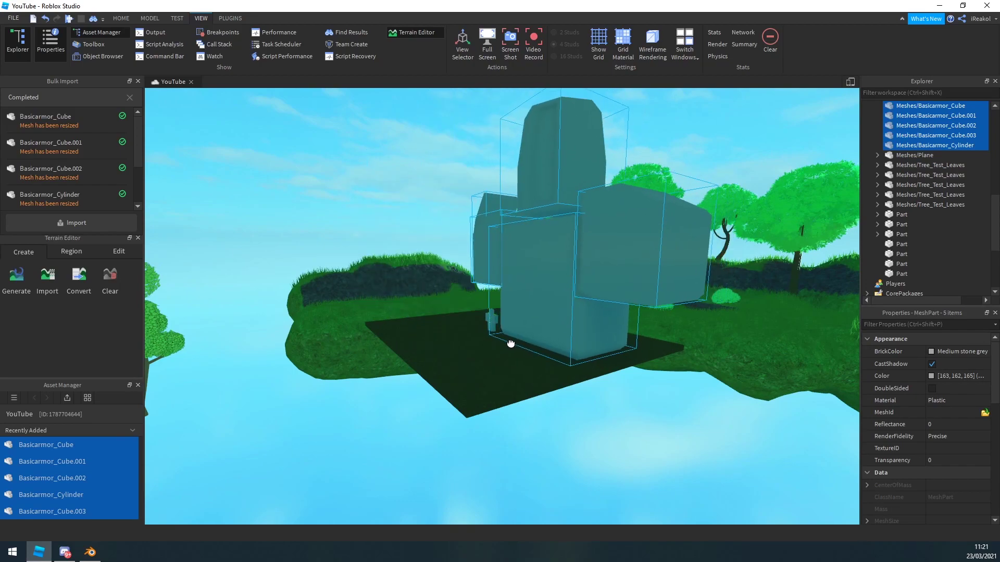
right_click_drag(512, 340, 511, 341)
key("w")
key("a")
left_click(121, 18)
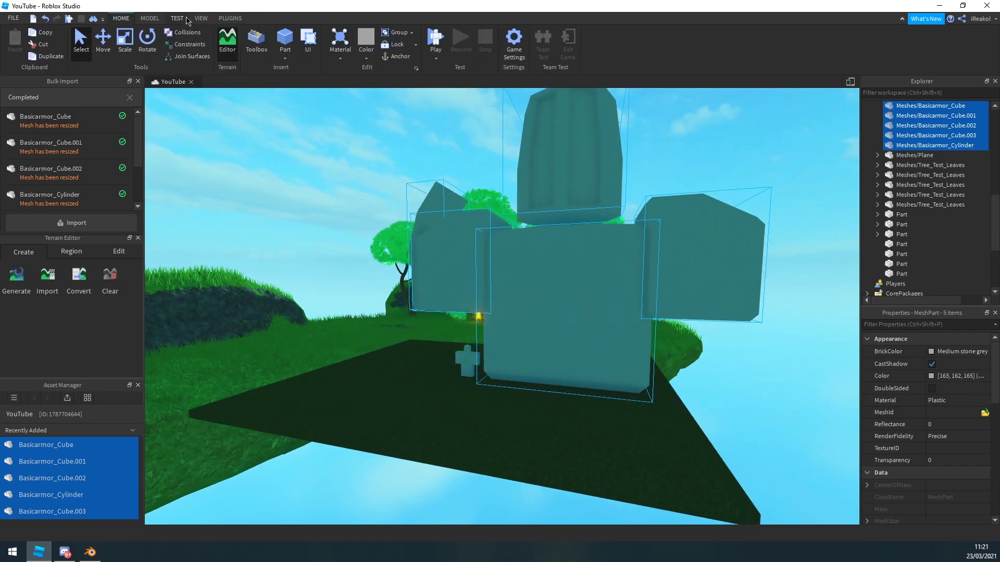
left_click(398, 35)
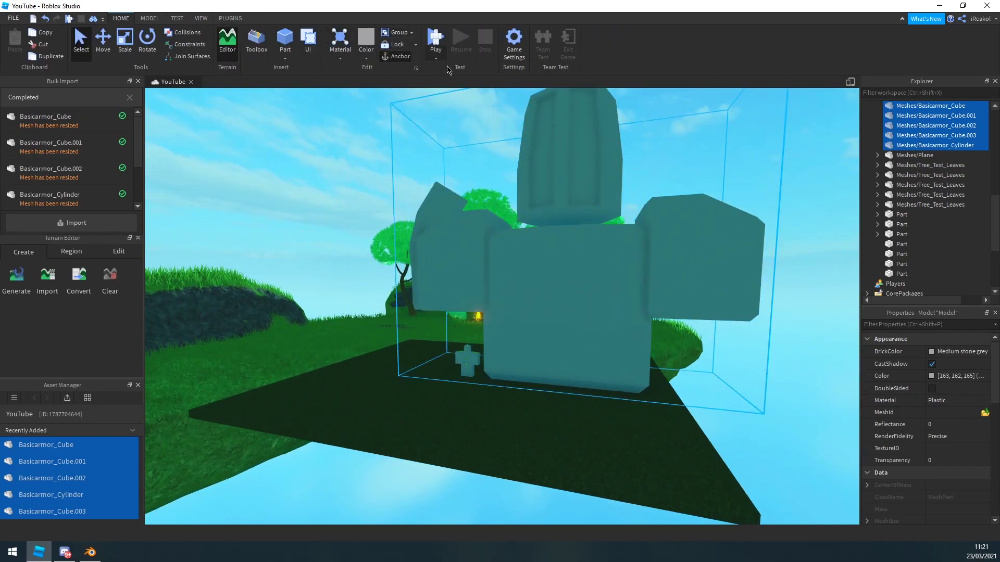
Scale the oversized armour model down in two passes towards the dummy's size.
key("s")
key("d")
right_click_drag(452, 156, 455, 137)
key("ctrl+3")
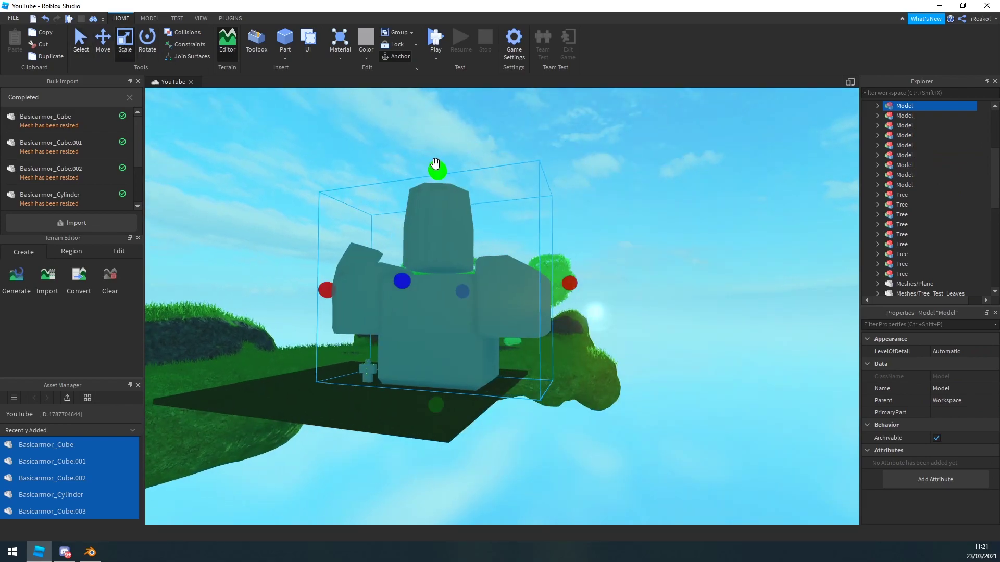
left_click_drag(435, 163, 422, 299)
scroll(422, 299, "up", 5)
right_click_drag(460, 274, 469, 268)
key("d")
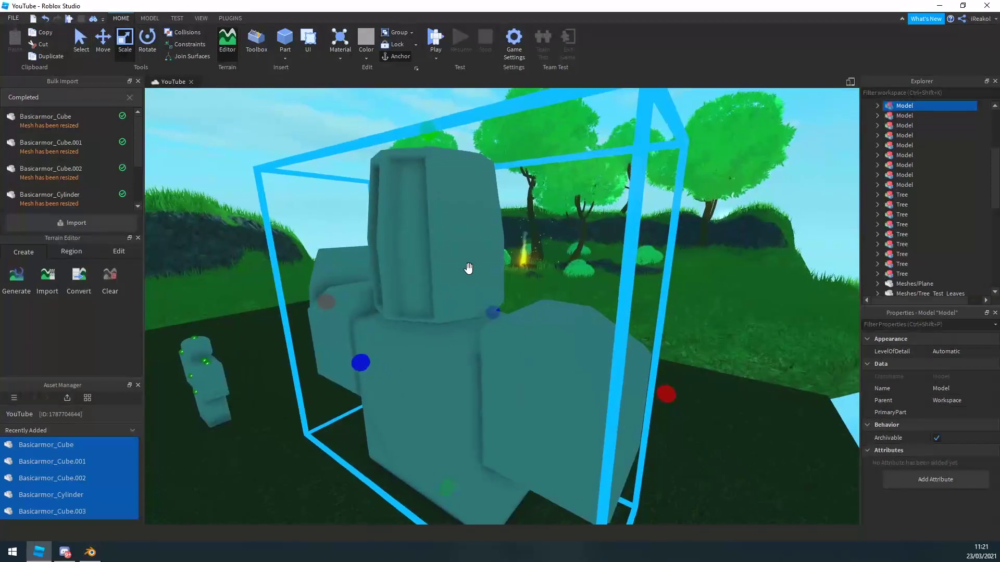
scroll(469, 268, "down", 6)
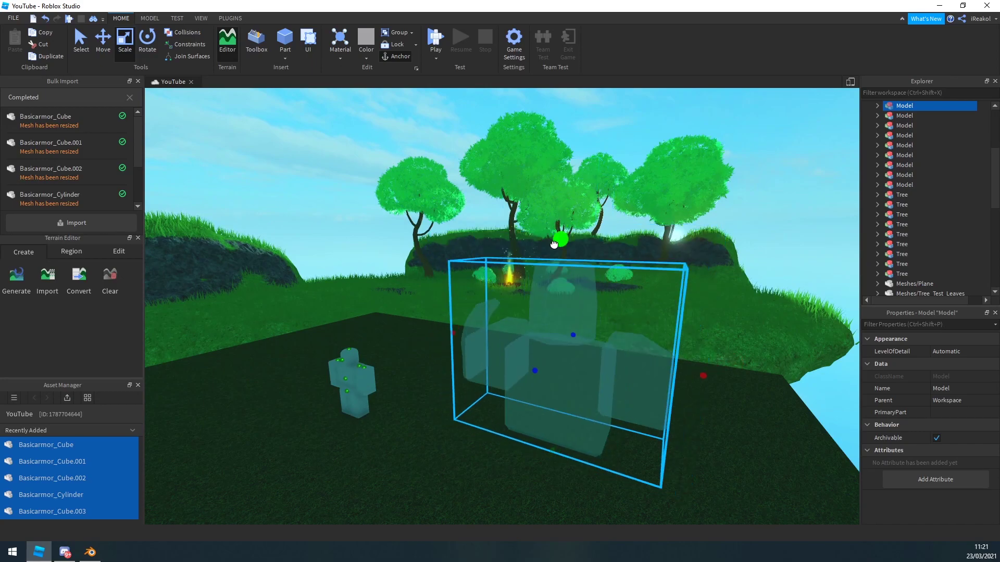
left_click_drag(554, 245, 537, 320)
right_click_drag(538, 319, 536, 333)
key("w")
key("a")
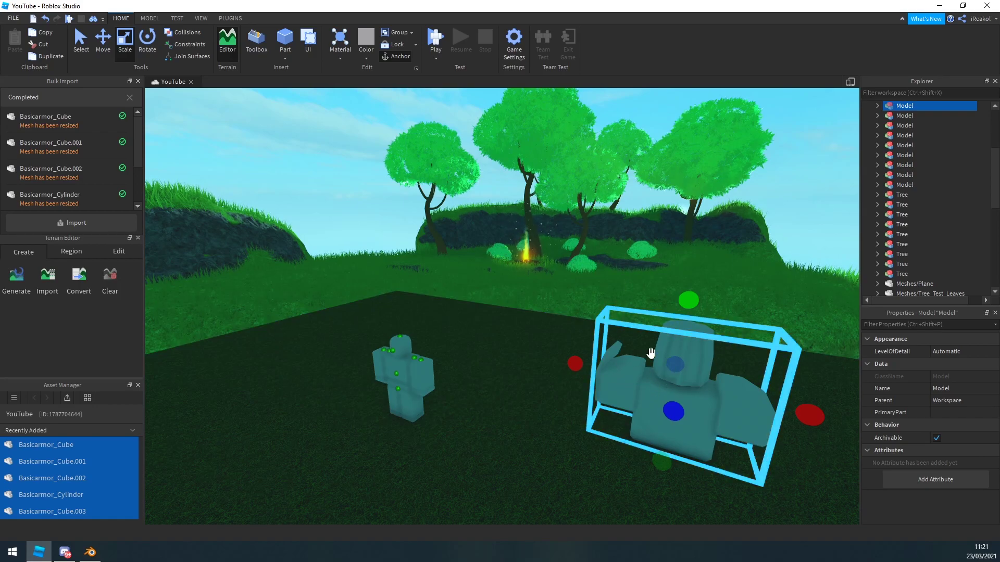
Move the armour model right beside the dummy and shrink it further to match the dummy's proportions.
right_click_drag(640, 378, 640, 378)
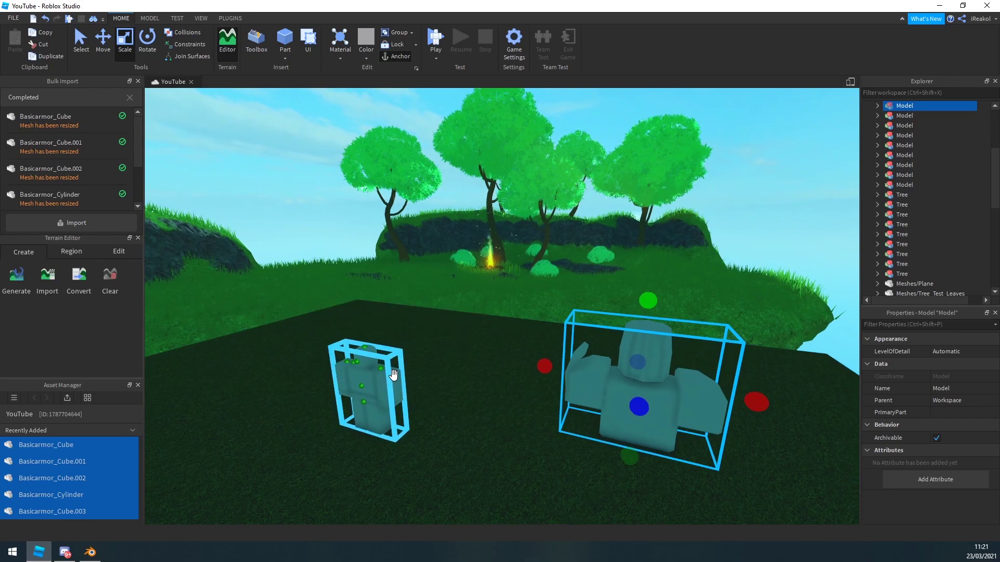
key("a")
key("w")
right_click_drag(394, 375, 393, 375)
key("d")
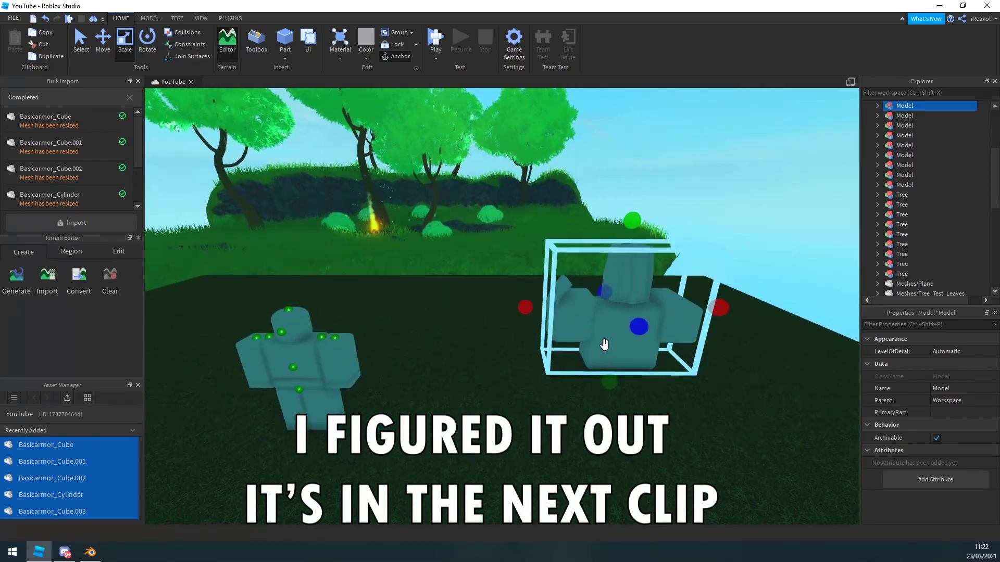
left_click_drag(604, 344, 449, 445)
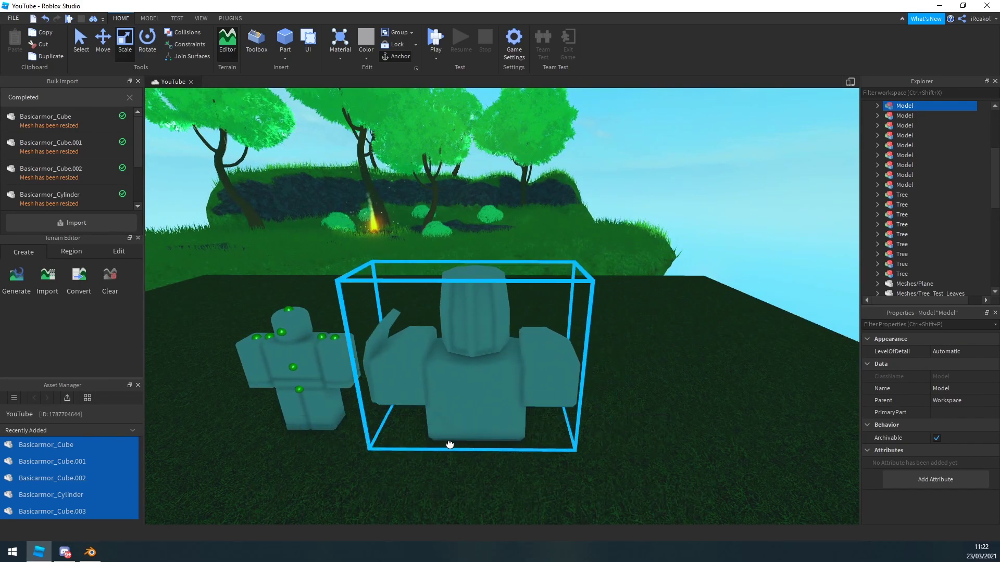
right_click_drag(450, 444, 408, 287)
left_click_drag(426, 243, 422, 323)
right_click_drag(421, 323, 422, 324)
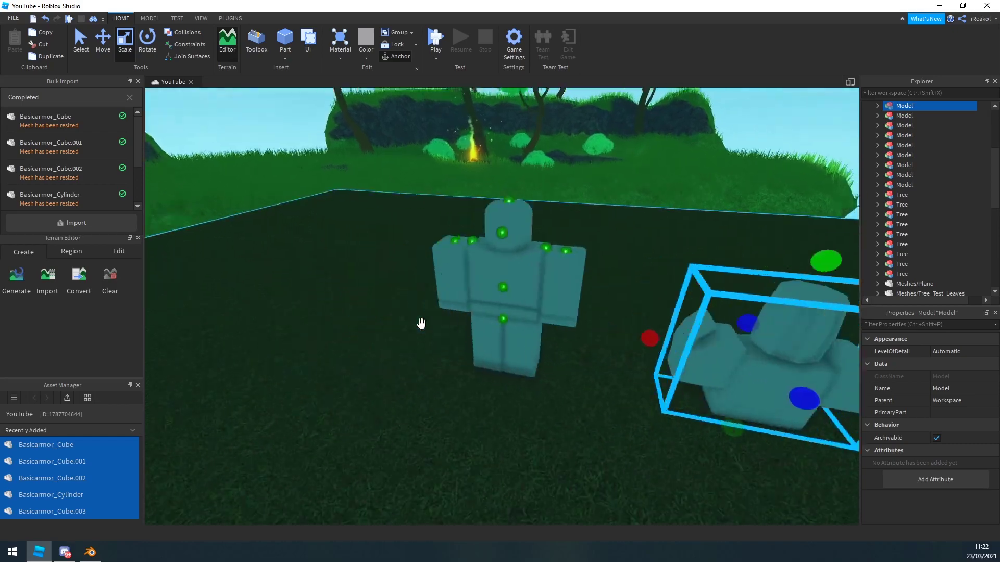
With the Building Tools by F3X plugin, move the armour model 7 studs across to the dummy and raise it to the upper body.
key("f")
left_click(230, 18)
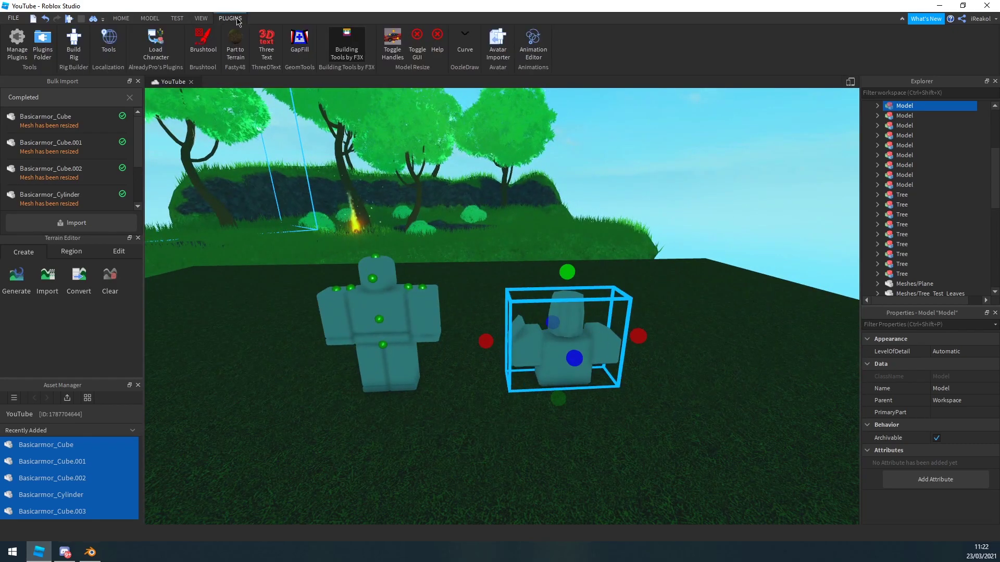
left_click(352, 45)
left_click_drag(665, 336, 504, 341)
key("a")
key("w")
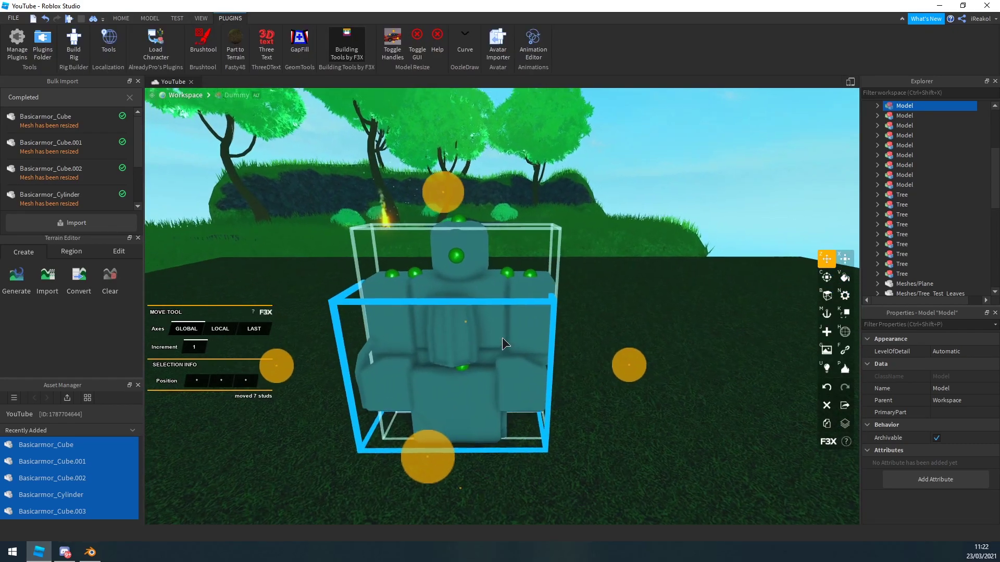
right_click_drag(502, 337, 459, 296)
key("d")
left_click_drag(439, 249, 456, 142)
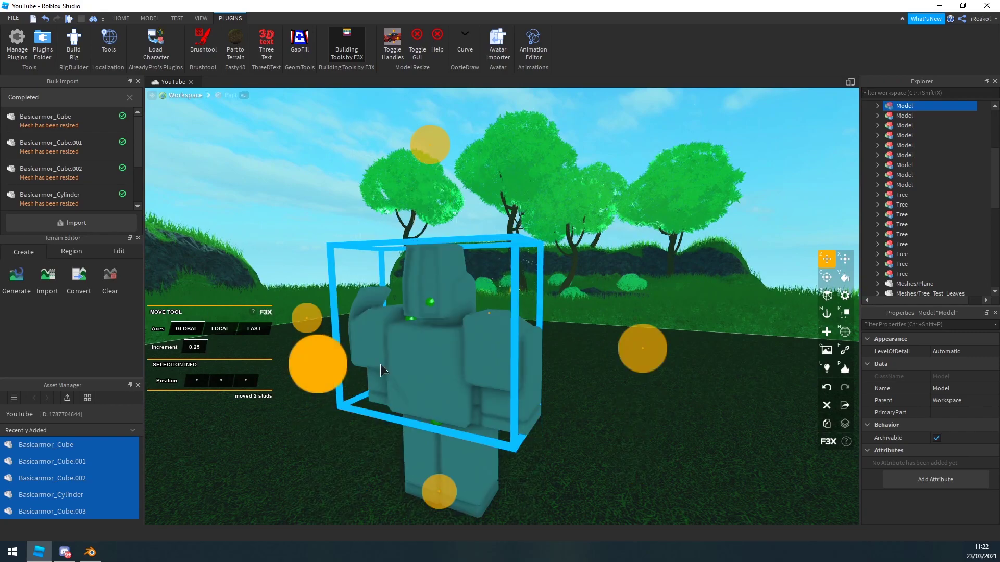
Nudge the armour model in 0.25-stud increments along the global axes to line it up with the dummy's torso and head.
key("d")
right_click_drag(381, 367, 498, 281)
left_click_drag(554, 260, 568, 261)
right_click_drag(567, 261, 555, 273)
key("a")
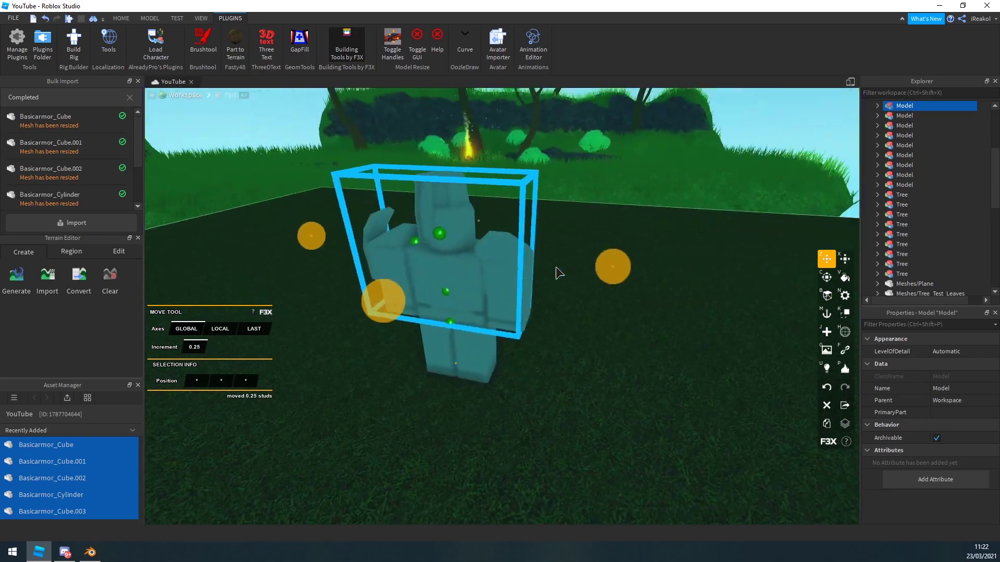
left_click_drag(614, 263, 620, 271)
right_click_drag(620, 271, 470, 275)
key("d")
left_click_drag(470, 275, 450, 280)
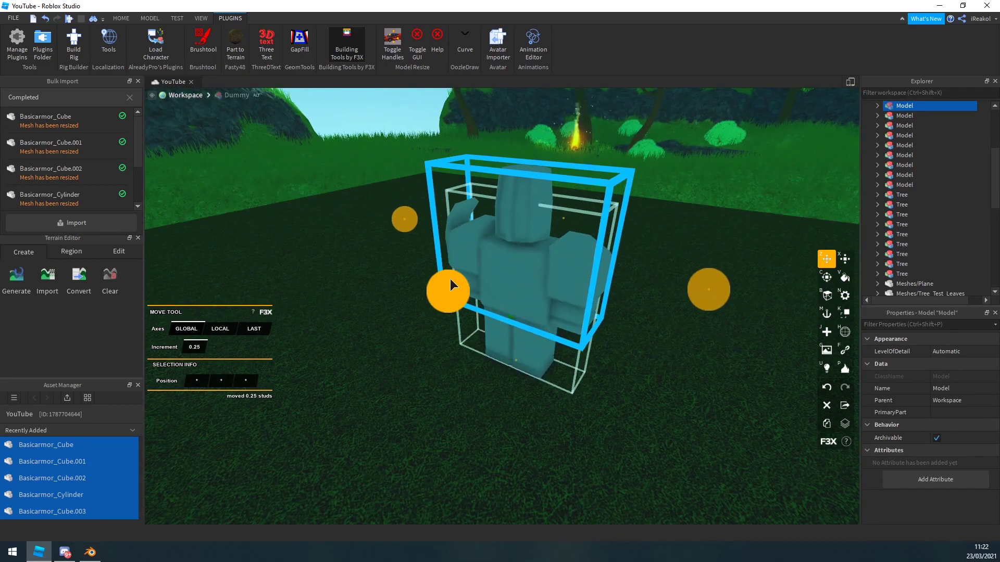
key("w")
right_click_drag(450, 279, 652, 227)
key("a")
scroll(489, 239, "down", 3)
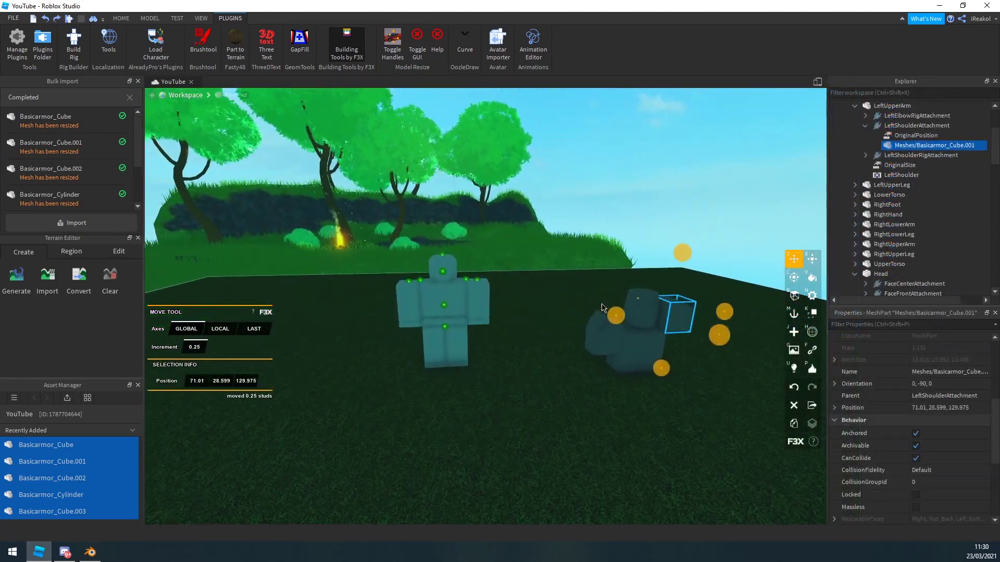
Examine the dummy's left shoulder attachments and the armour pieces standing beside it.
right_click_drag(602, 307, 603, 307)
key("w")
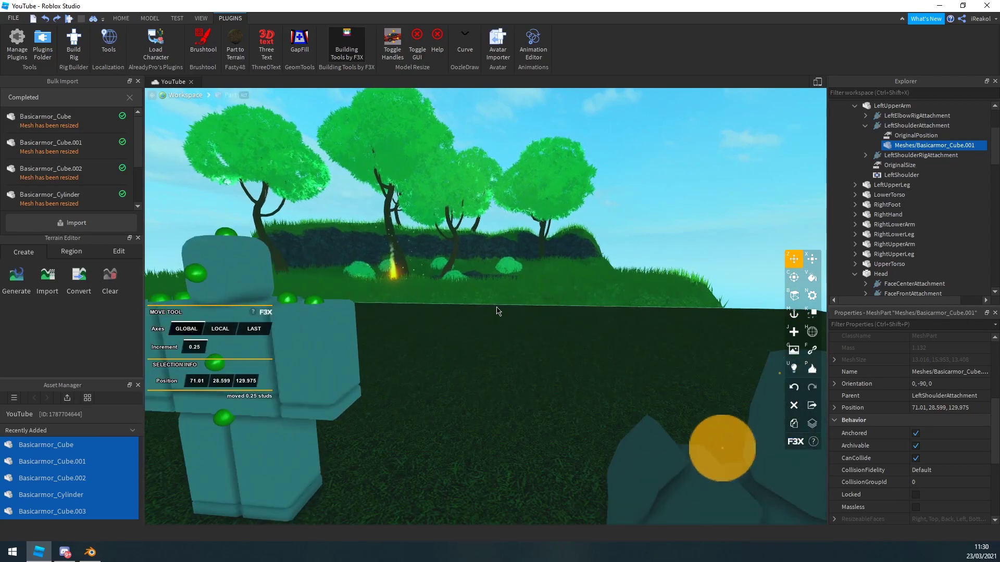
key("a")
right_click_drag(402, 308, 402, 308)
scroll(454, 290, "down", 5)
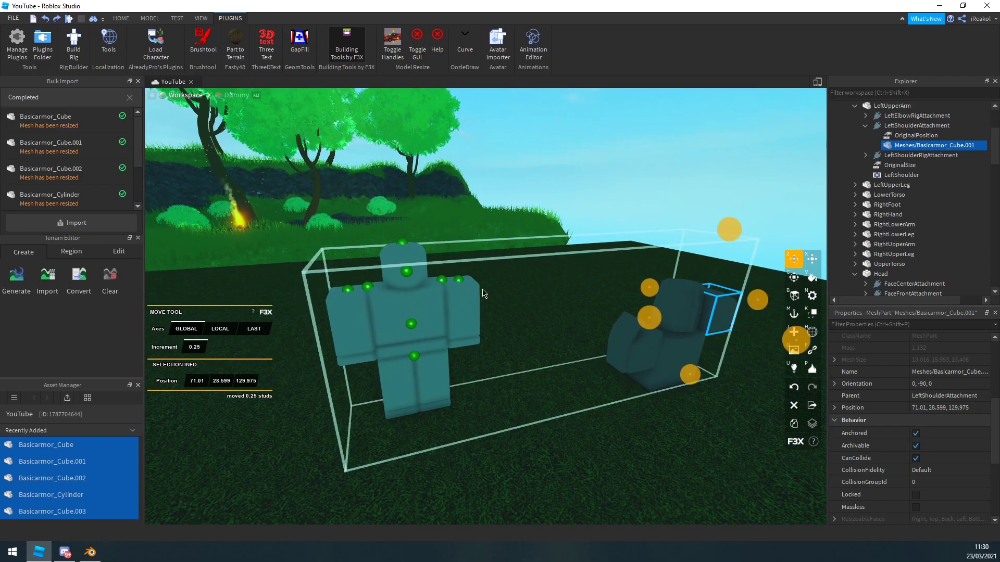
key("d")
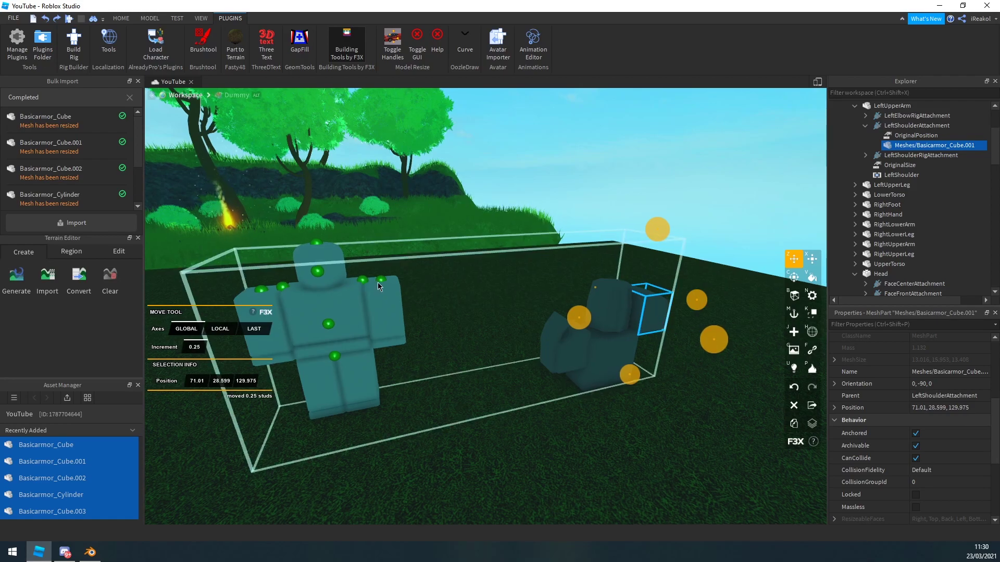
key("a")
right_click_drag(377, 282, 377, 282)
scroll(440, 287, "up", 1)
key("d")
right_click_drag(452, 292, 452, 293)
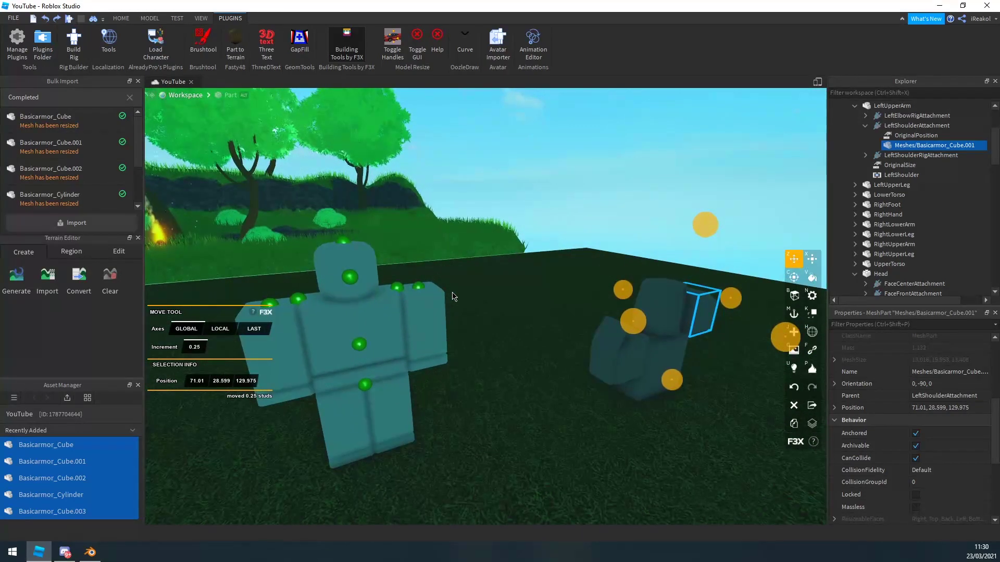
scroll(433, 305, "up", 3)
Select the dummy's left upper arm and copy the WorldPosition of its LeftShoulderAttachment.
left_click(398, 305)
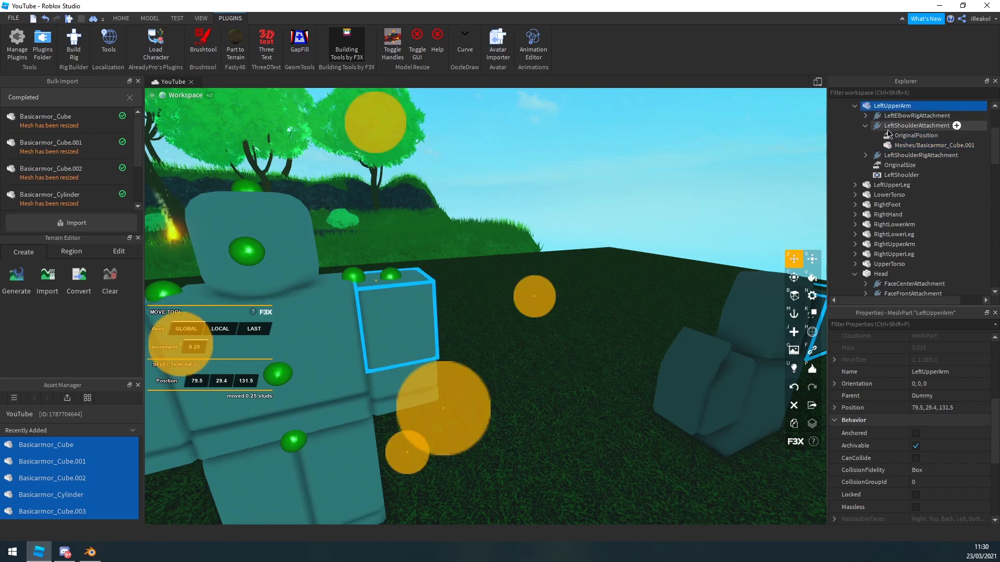
scroll(534, 264, "down", 3)
key("d")
right_click_drag(534, 263, 555, 283)
scroll(535, 263, "up", 2)
key("a")
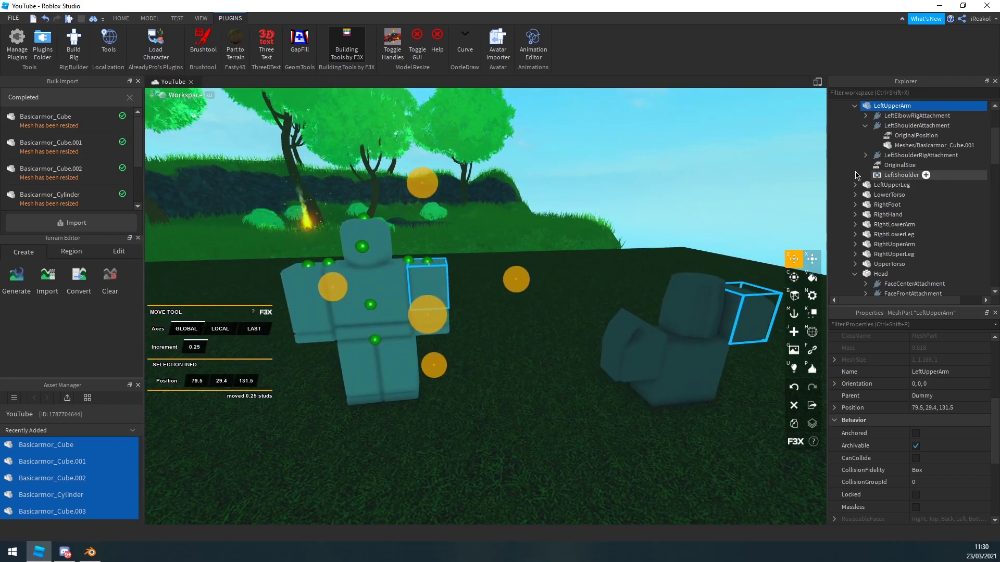
left_click(905, 130)
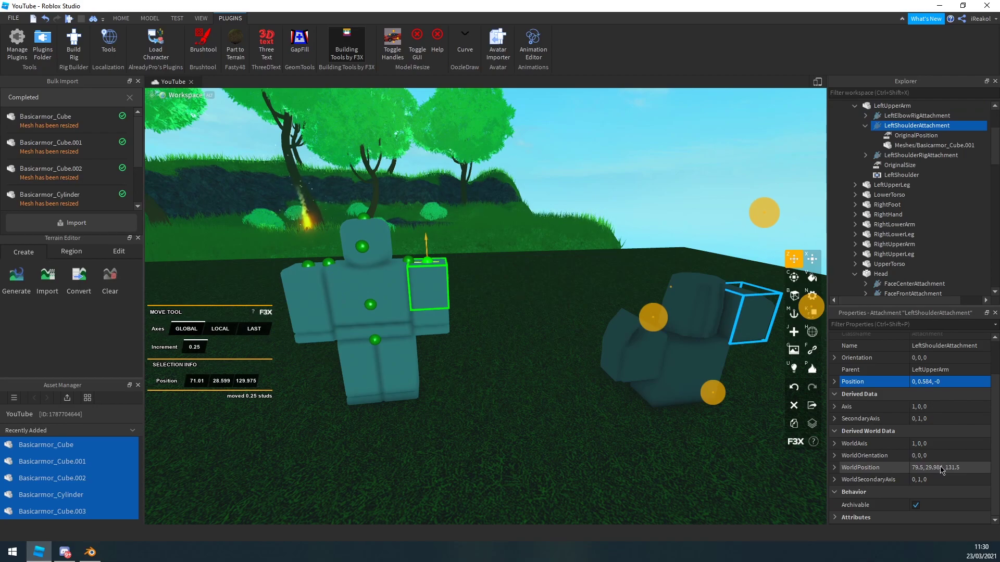
left_click(941, 467)
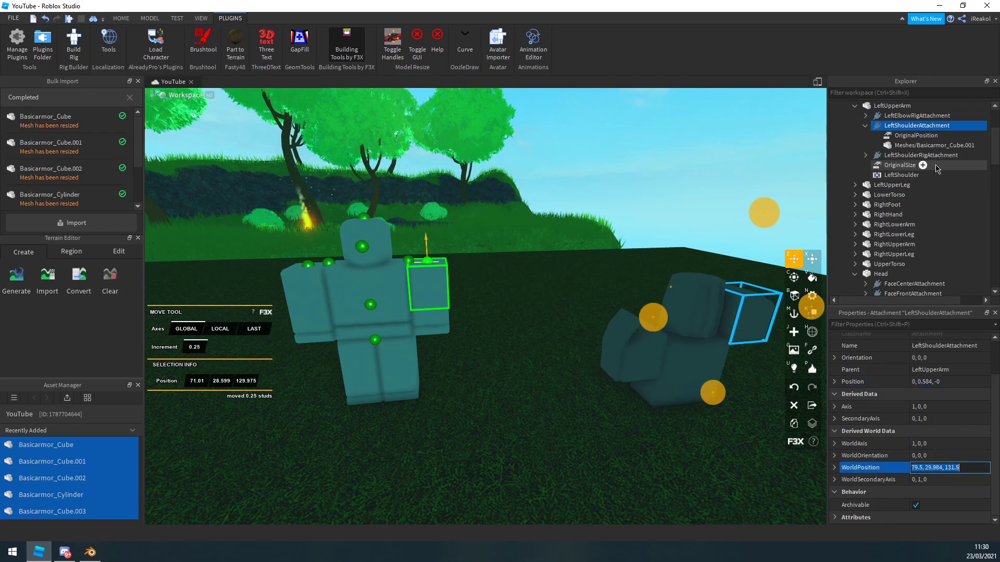
Set the position of the Meshes/Basicarmor_Cube.001 shoulder pad to 79.5, 29.984, 131.5.
left_click(934, 145)
scroll(727, 293, "up", 5)
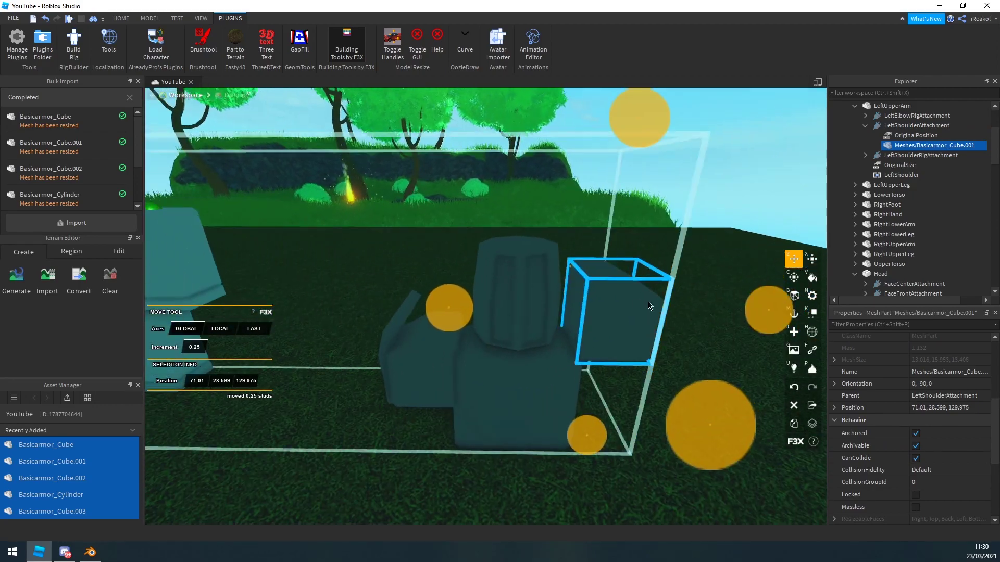
scroll(629, 305, "down", 5)
left_click(944, 407)
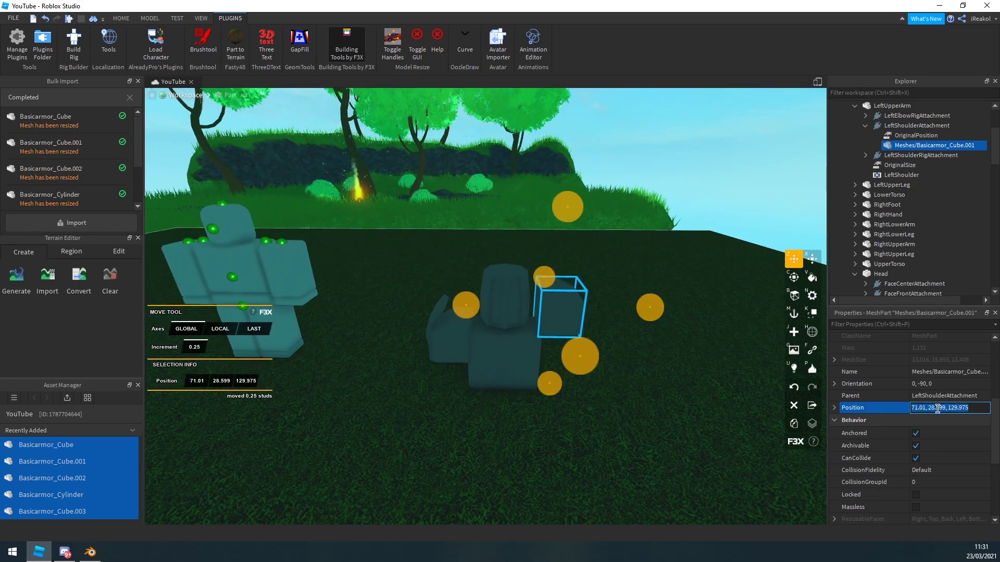
key("Return")
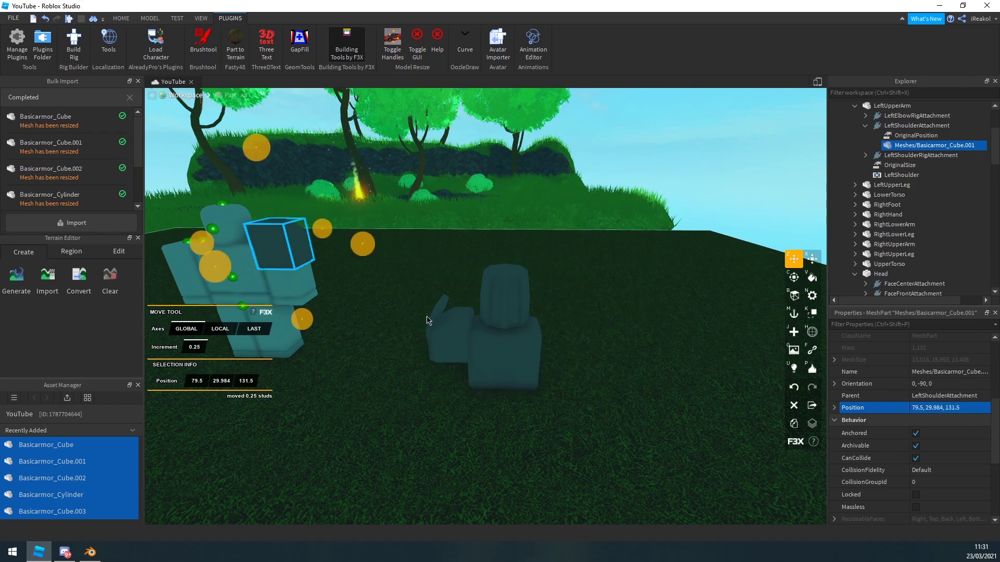
Lower the left shoulder pad by 0.25 studs onto the dummy's upper arm.
right_click_drag(427, 316, 427, 317)
key("w")
key("s")
key("s")
left_click_drag(503, 170, 507, 180)
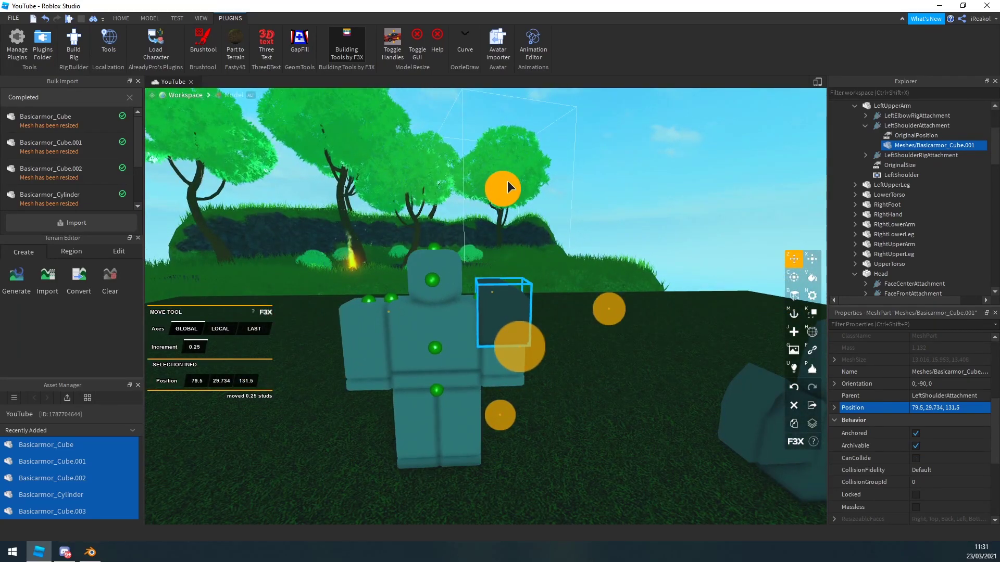
Deselect the left shoulder pad and inspect its fit on the dummy's upper arm from the side, front and close up.
left_click(696, 330)
key("d")
right_click_drag(683, 339, 683, 339)
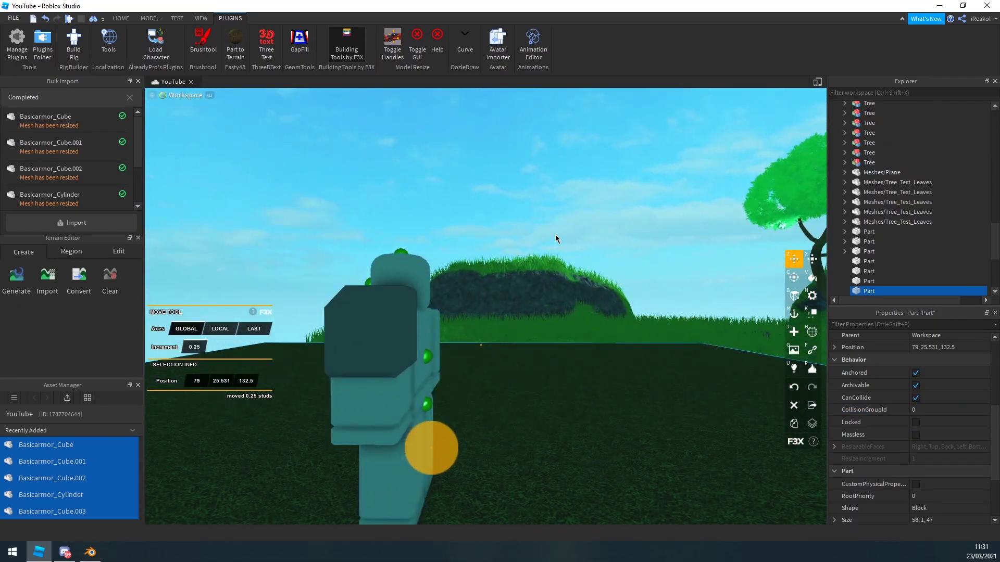
left_click(555, 234)
key("d")
right_click_drag(556, 234, 600, 270)
key("w")
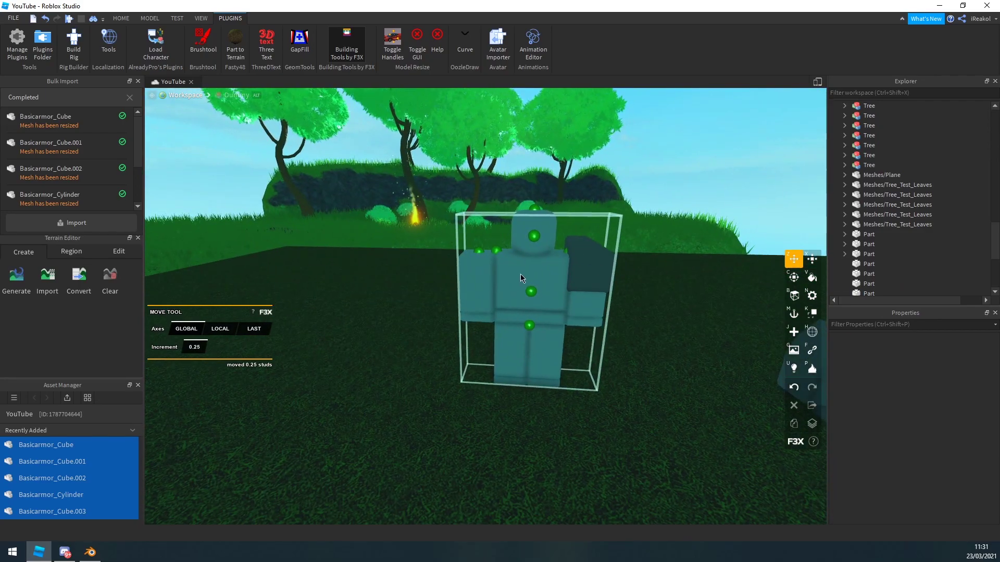
right_click_drag(520, 274, 483, 271)
left_click(727, 265)
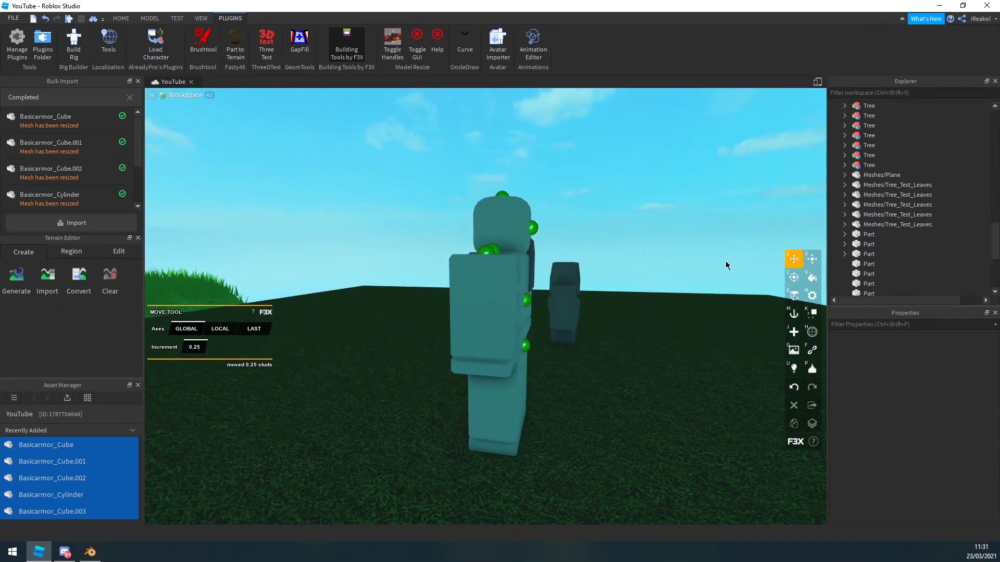
right_click_drag(571, 266, 593, 251)
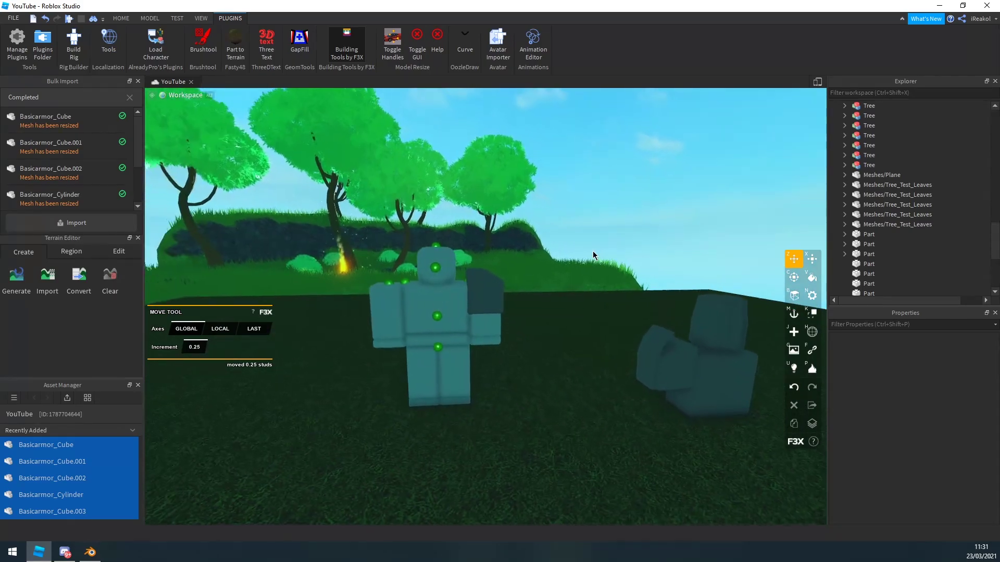
right_click_drag(573, 308, 576, 310)
key("w")
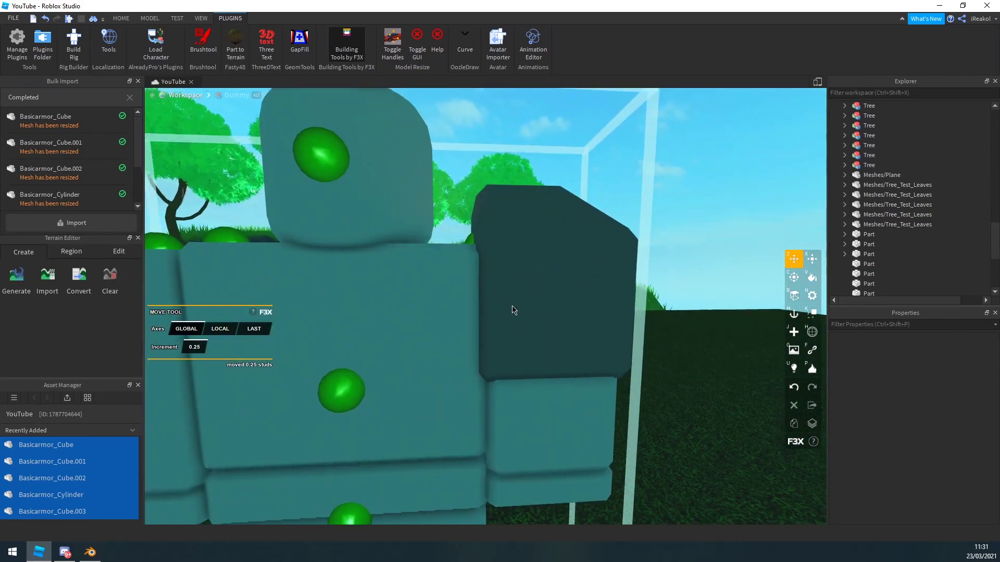
key("f")
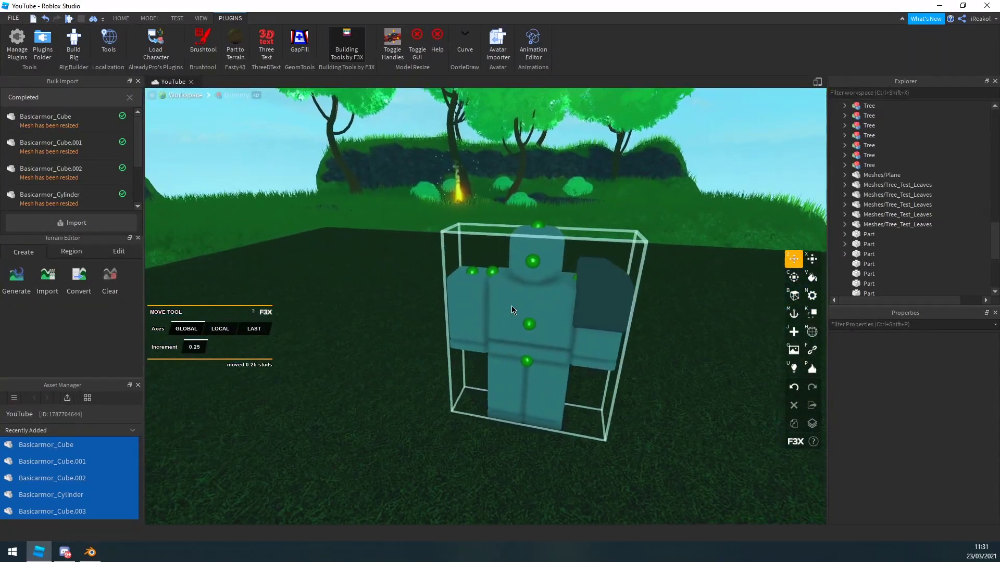
key("s")
right_click_drag(512, 307, 498, 297)
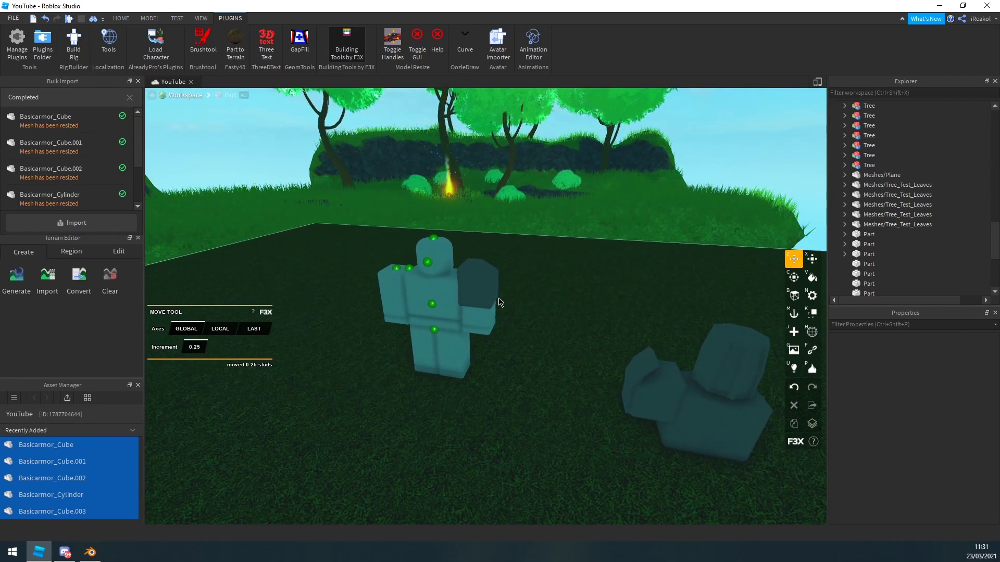